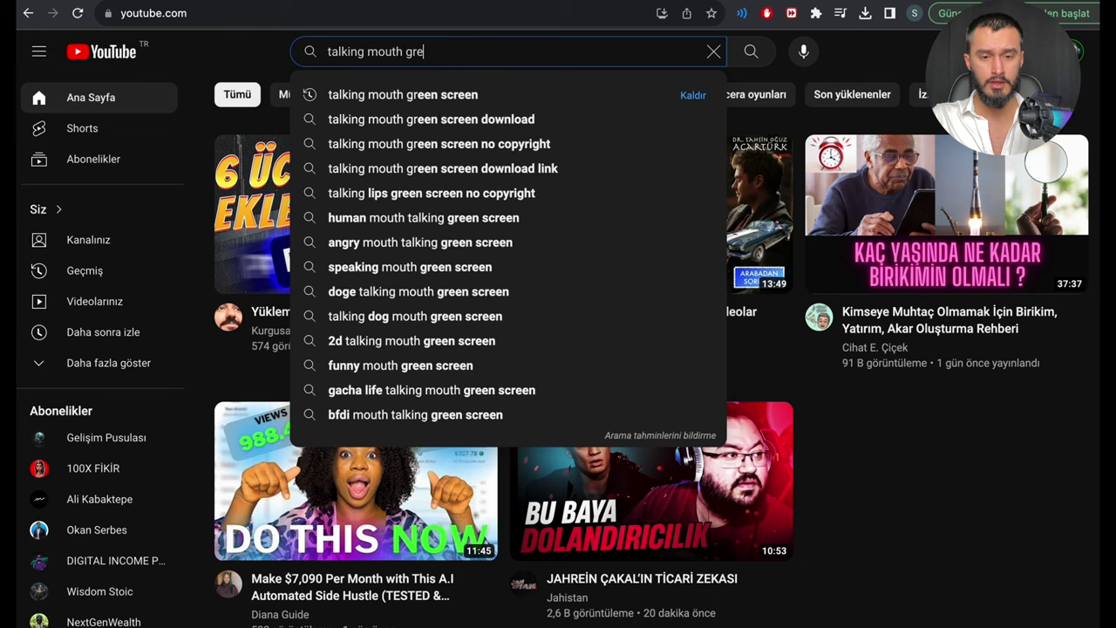
Search YouTube for "talking mouth green screen" and open a green screen mouth animation from the results to get its link.
key(Return)
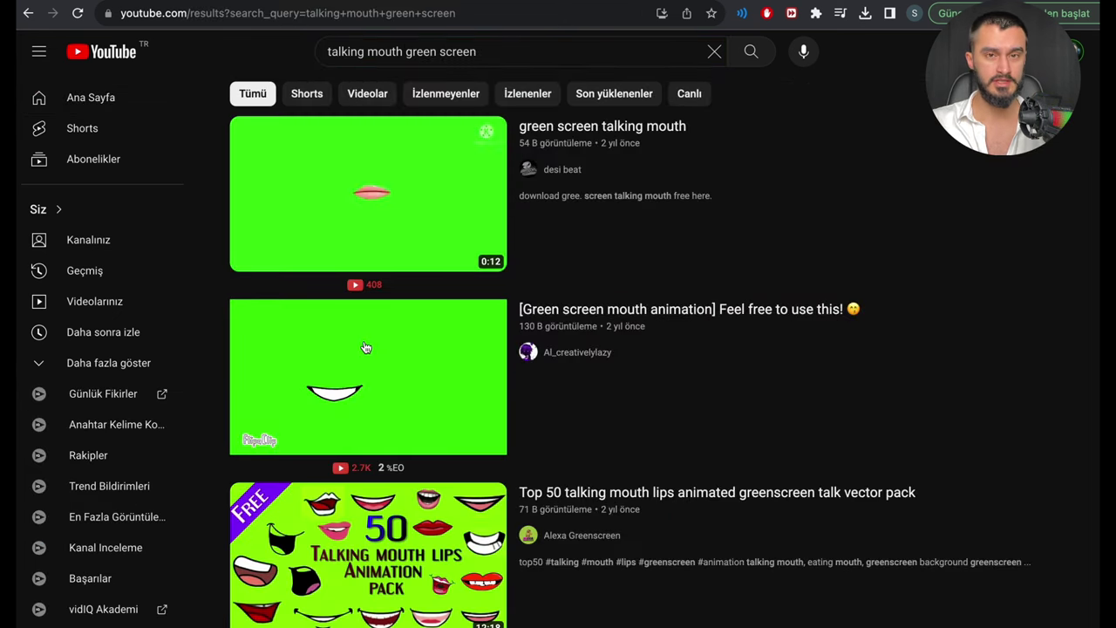
scroll(800, 506, down, 3)
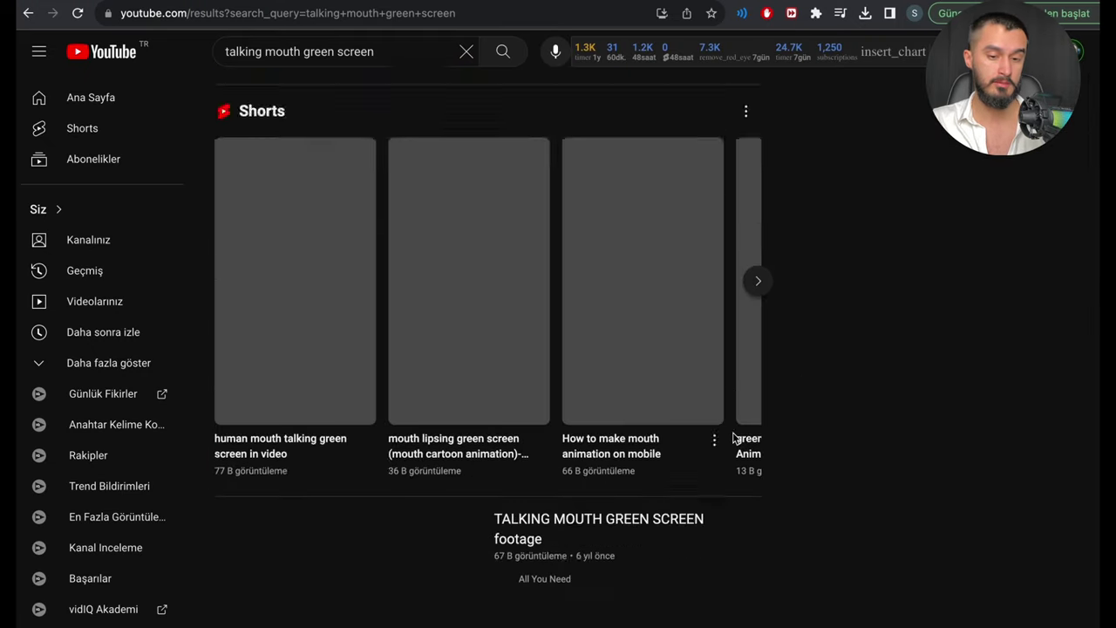
scroll(735, 439, down, 10)
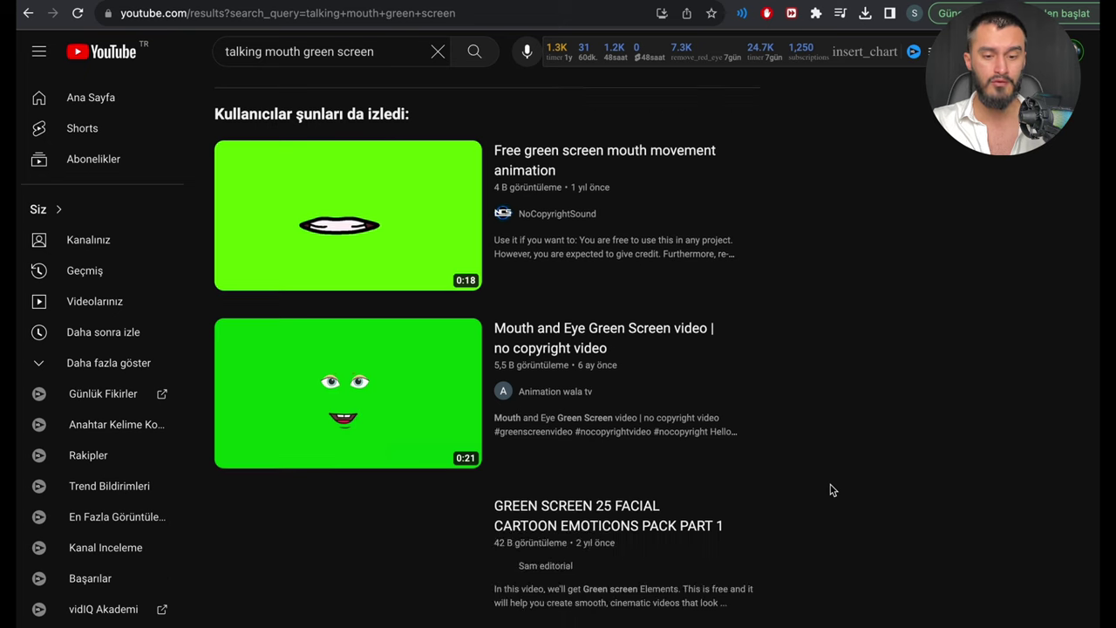
mouse_move(371, 202)
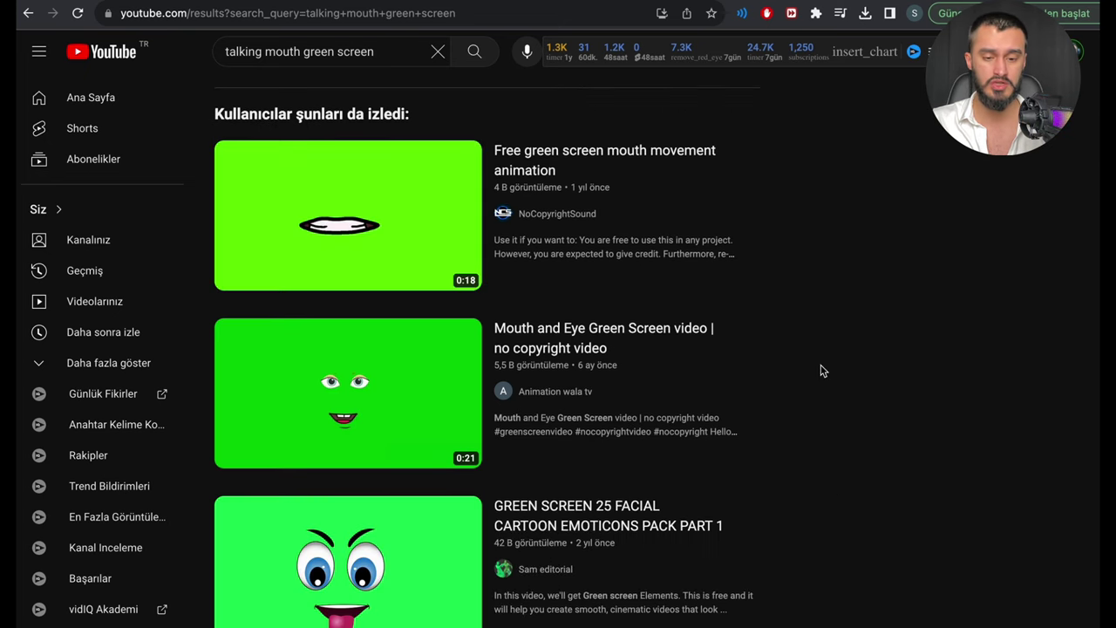
scroll(820, 369, down, 4)
scroll(648, 336, up, 5)
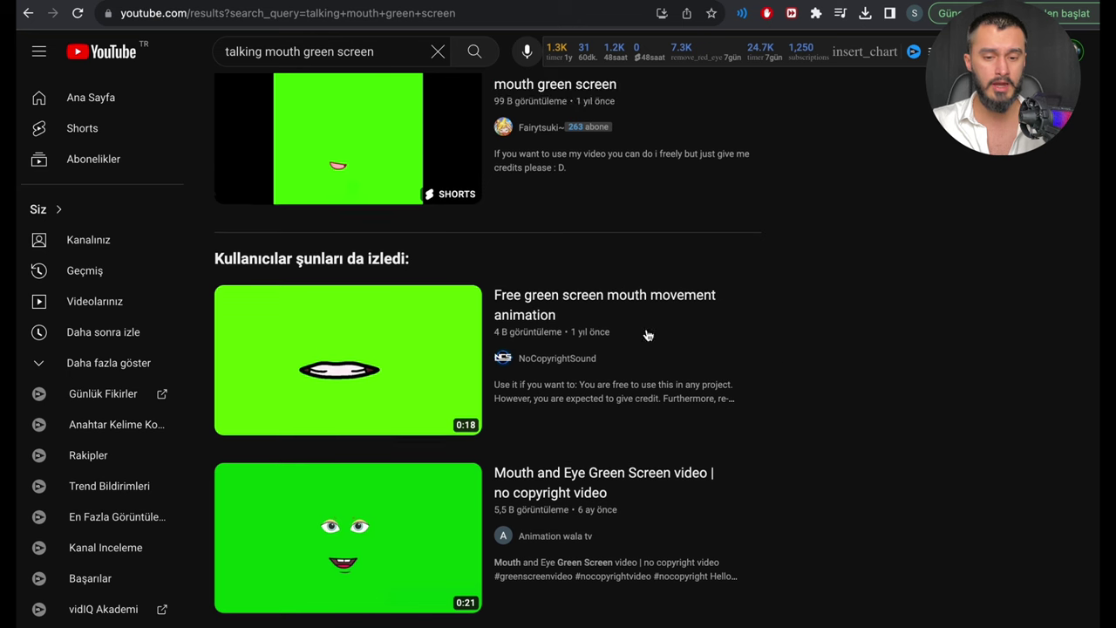
click(326, 349)
click(492, 19)
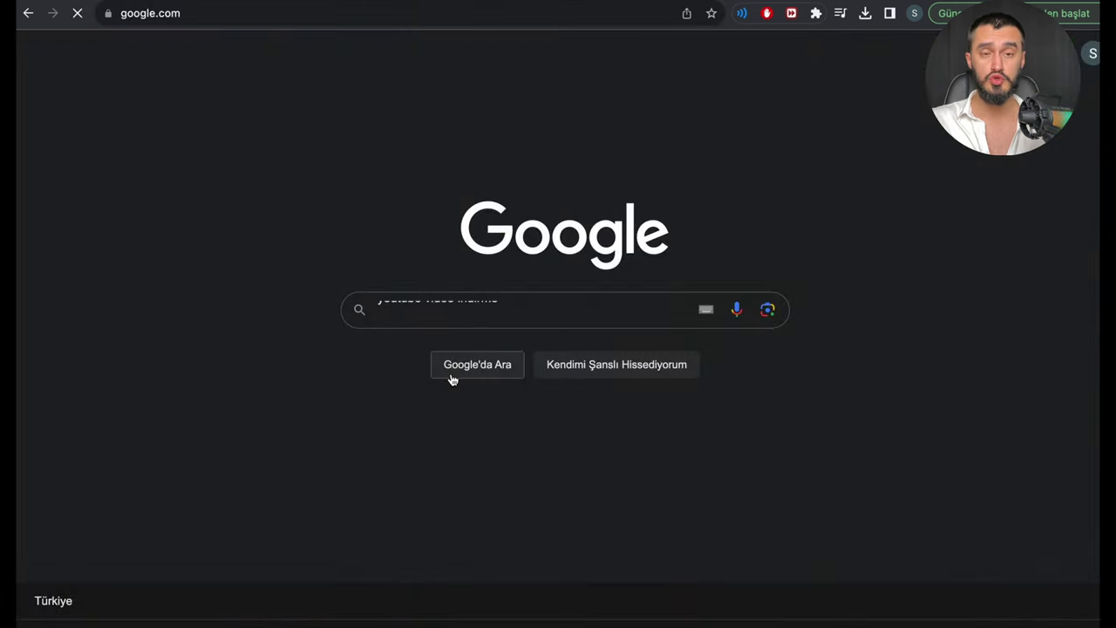
Find the Savefrom.net downloader through a Google search for "youtube video indirme" and submit the copied video link for download.
click(453, 374)
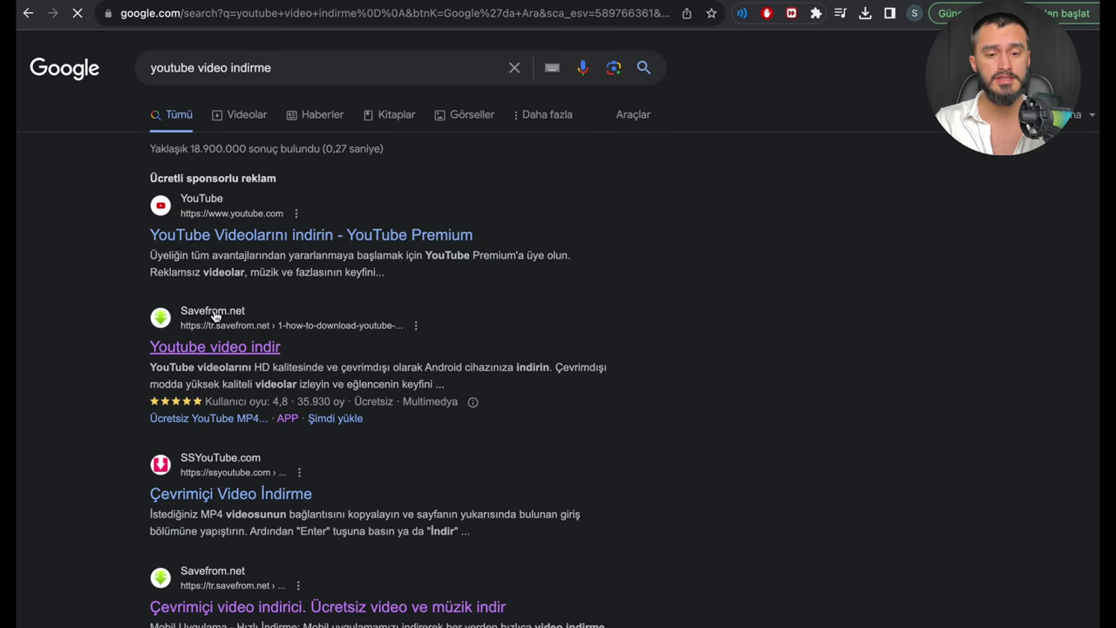
click(234, 350)
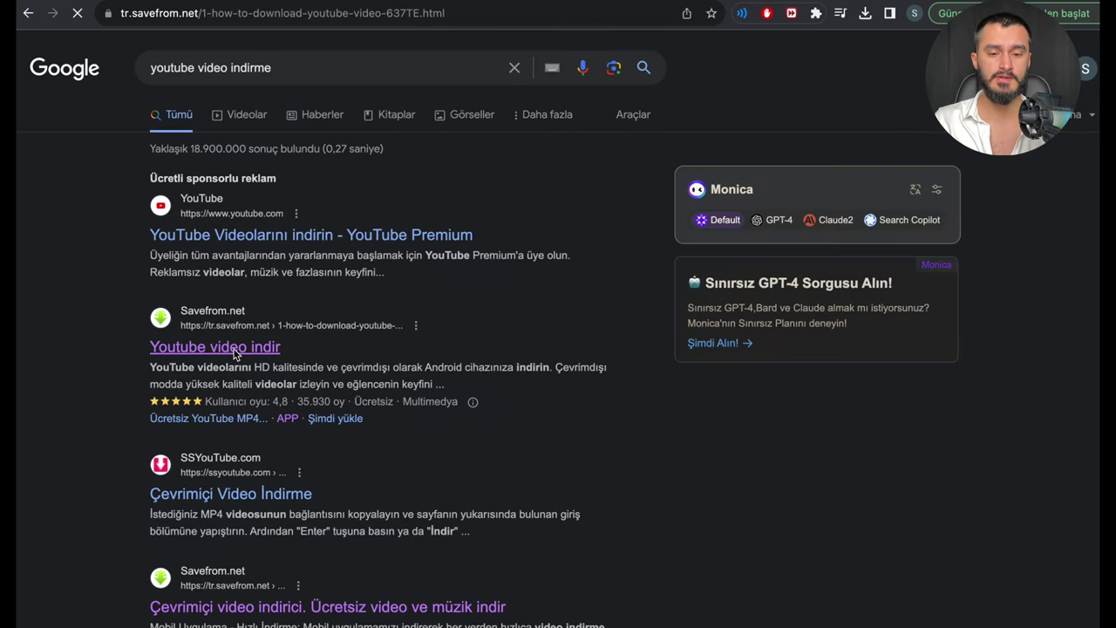
key(super+v)
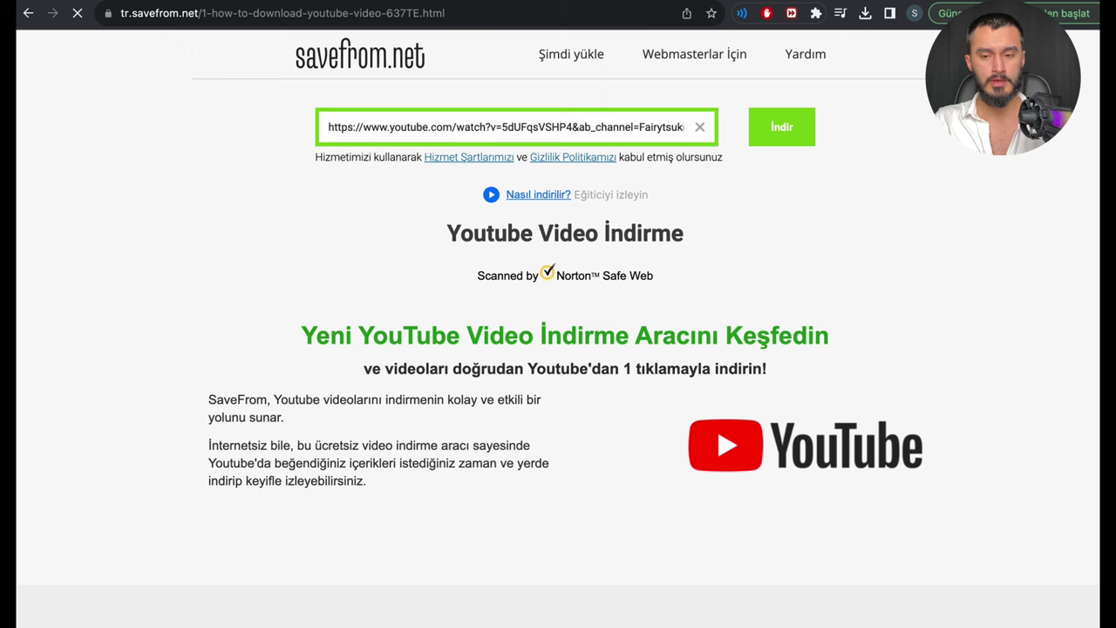
click(785, 117)
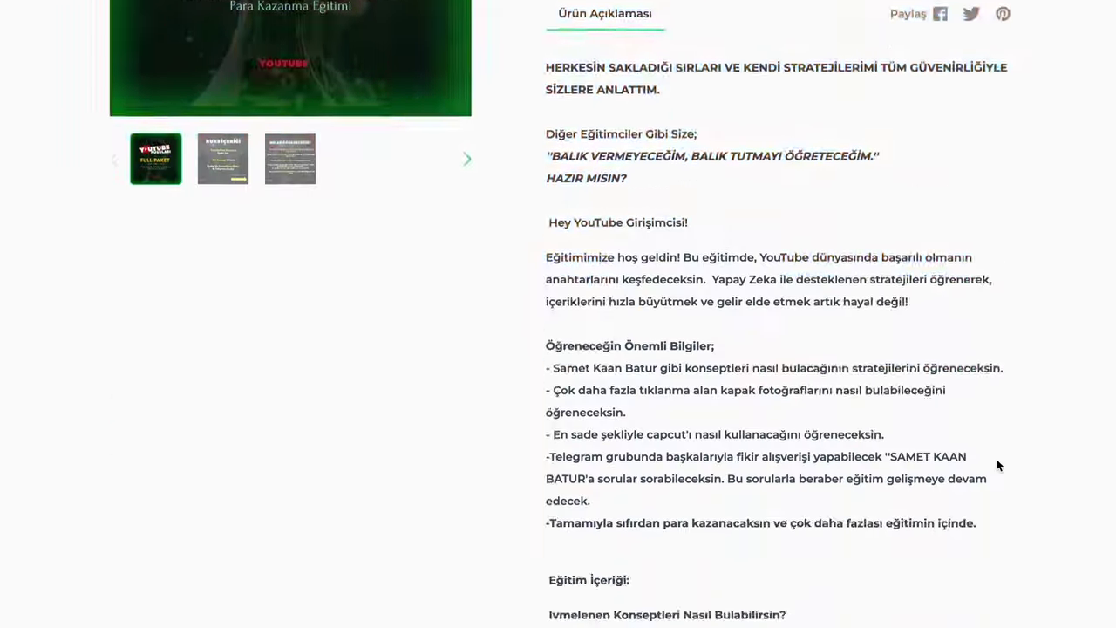
Review the description and the product images on the Youtube Pusulası course page.
scroll(997, 458, down, 8)
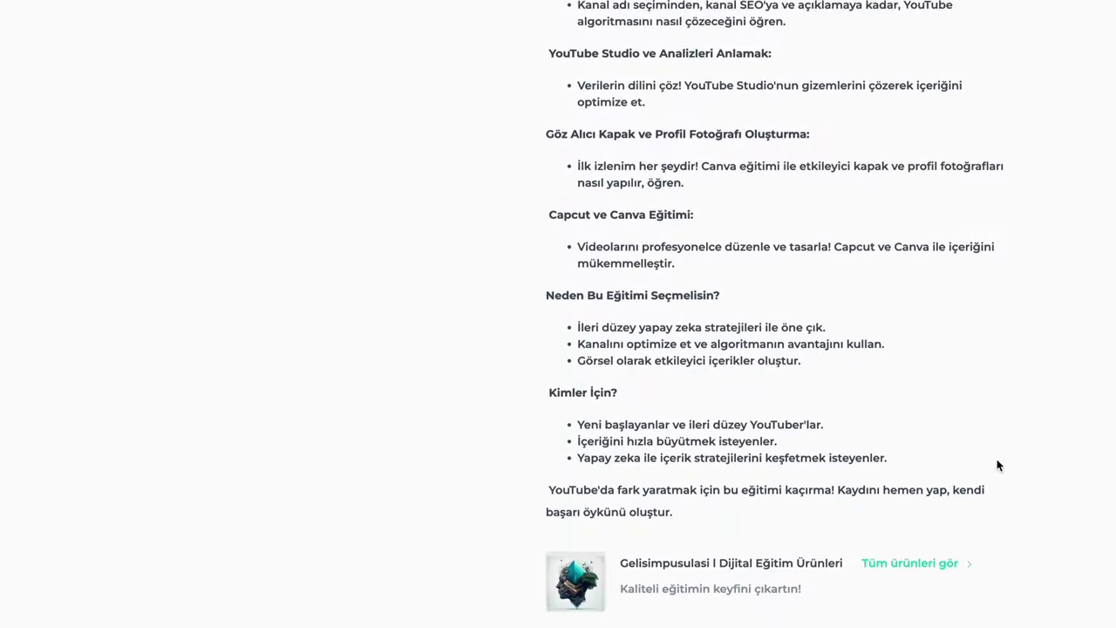
scroll(997, 459, up, 4)
scroll(996, 465, up, 8)
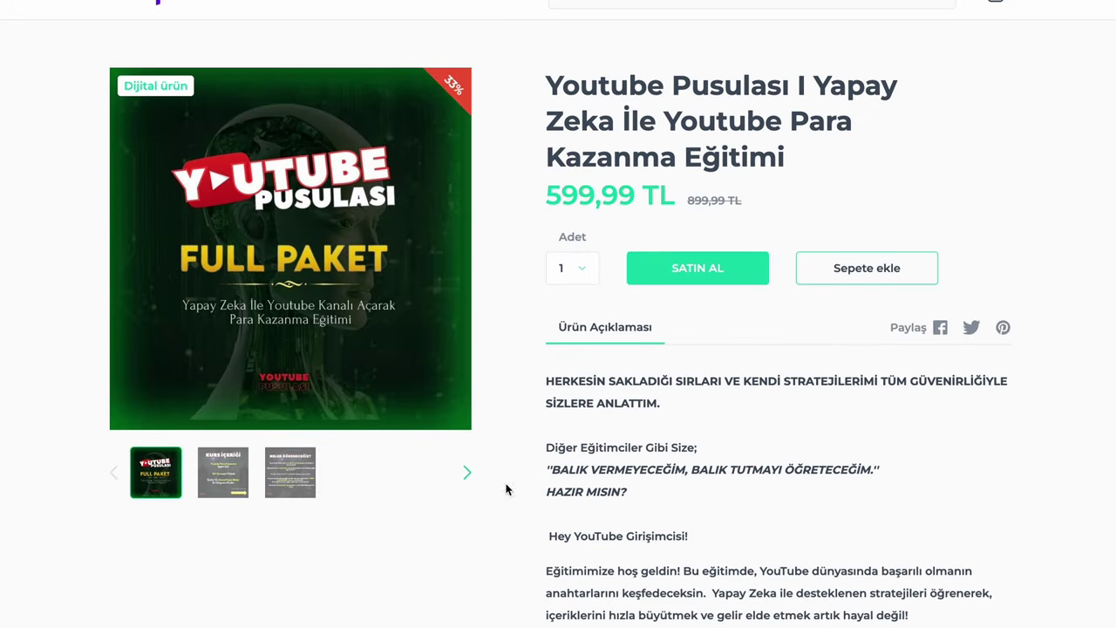
click(466, 473)
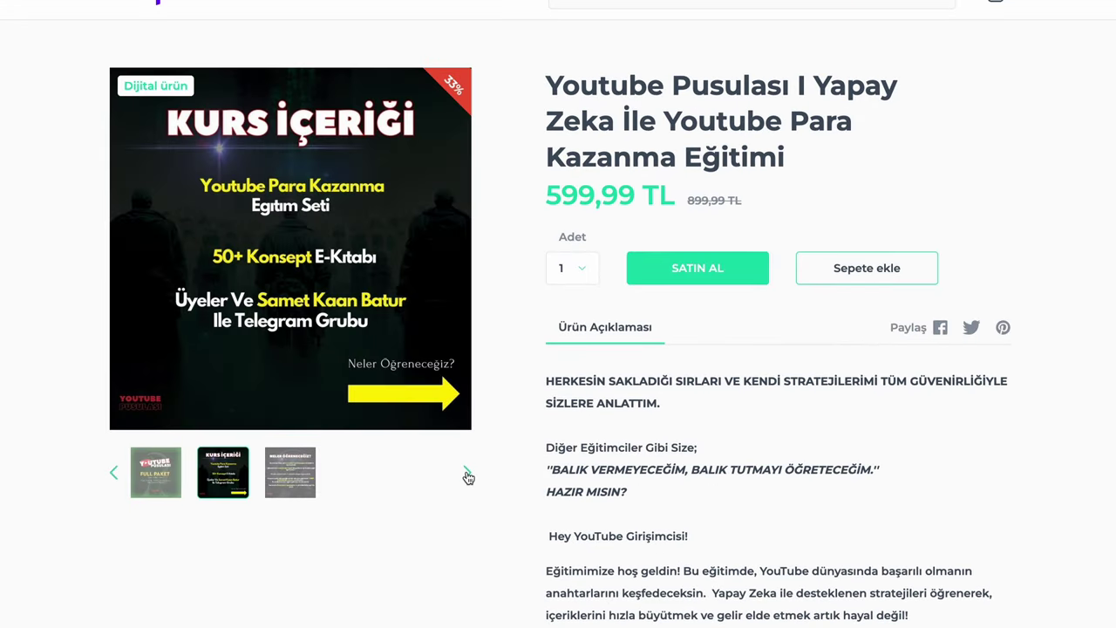
click(467, 475)
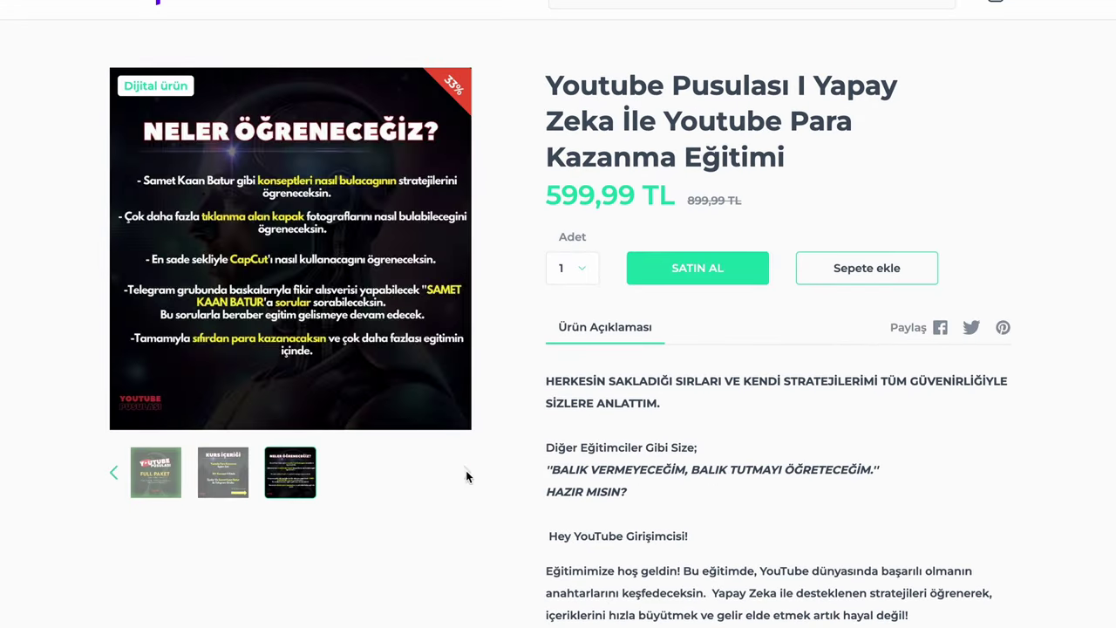
click(115, 475)
click(115, 475)
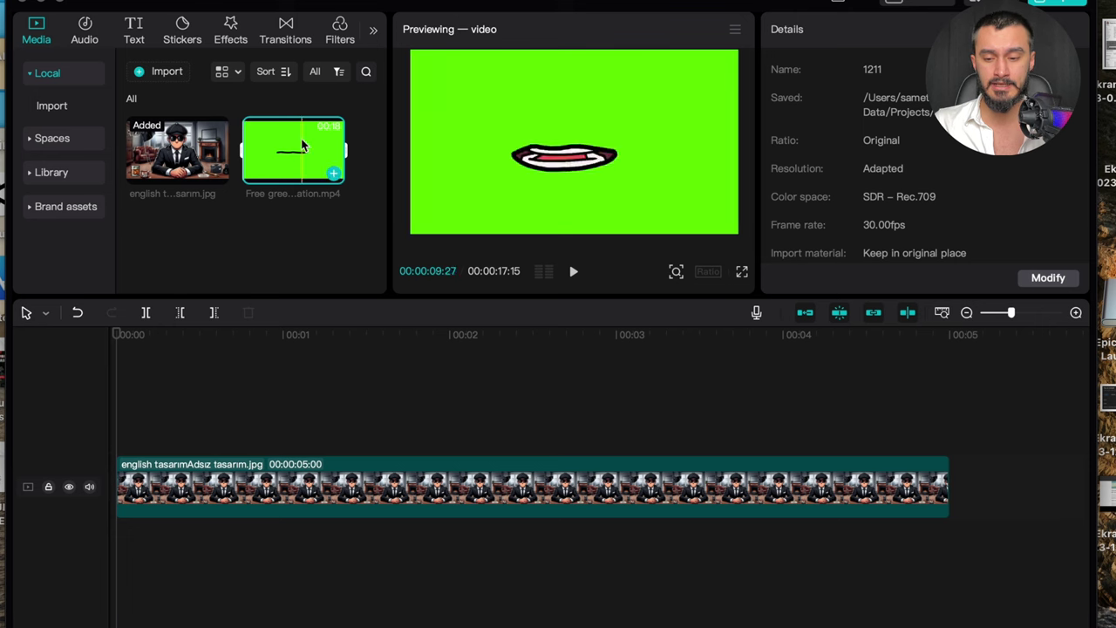
Place the green screen mouth clip on a track above the image and remove its green with Chroma key at strength 100.
drag(302, 145, 126, 410)
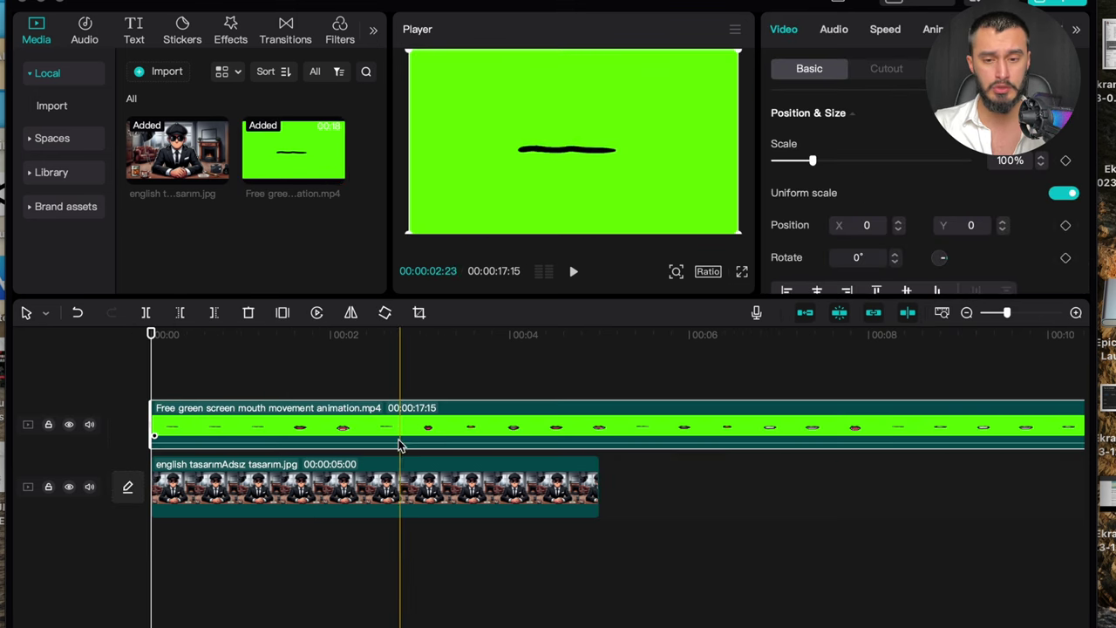
click(886, 67)
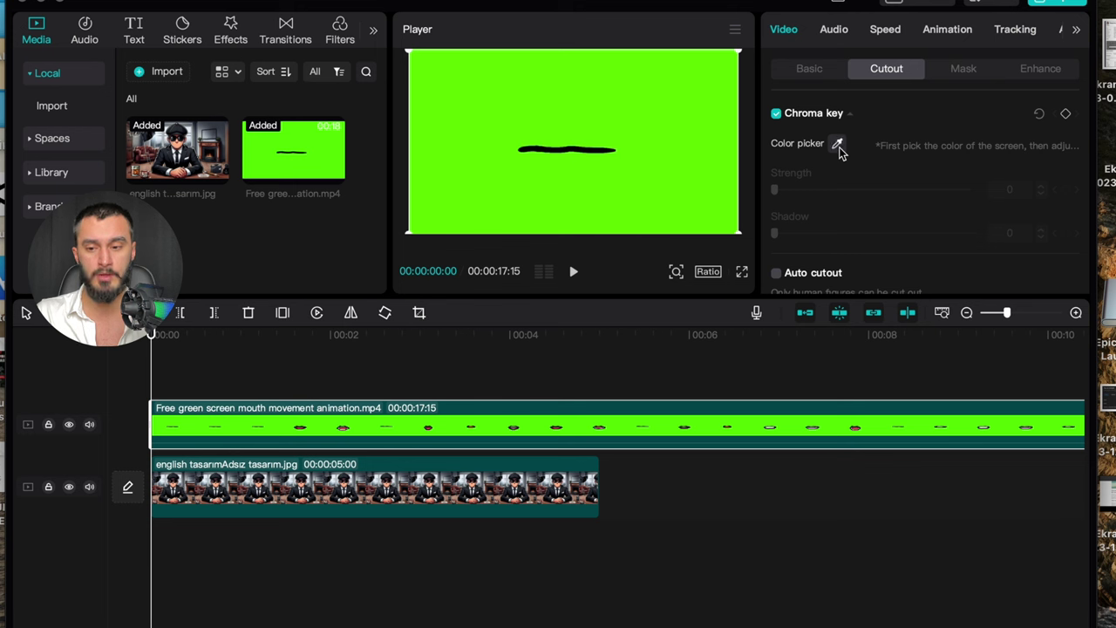
click(671, 173)
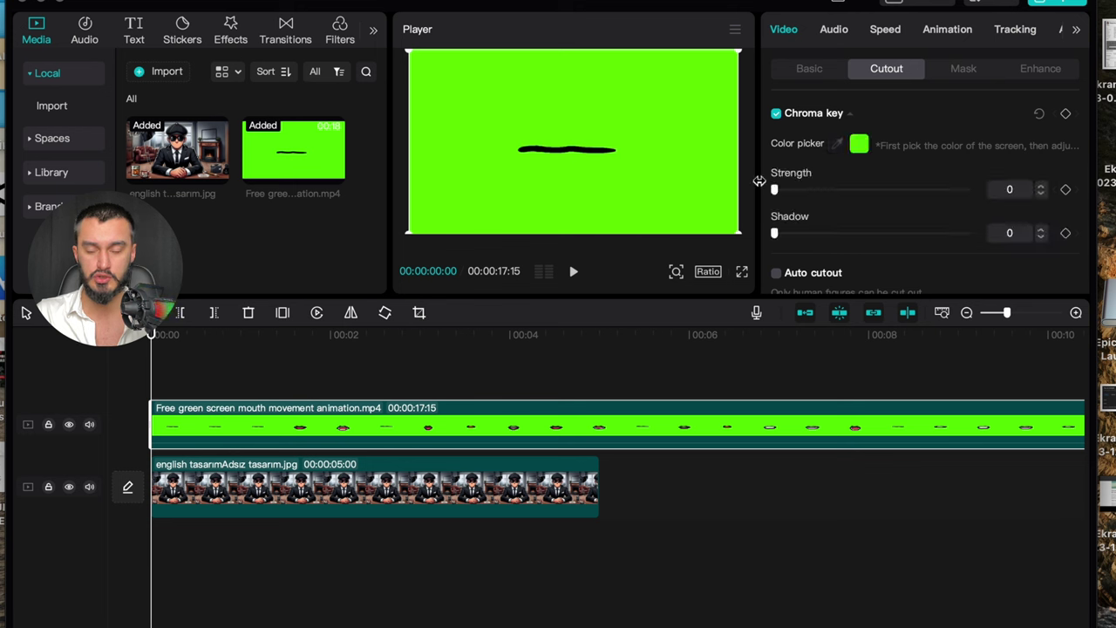
drag(774, 193, 818, 193)
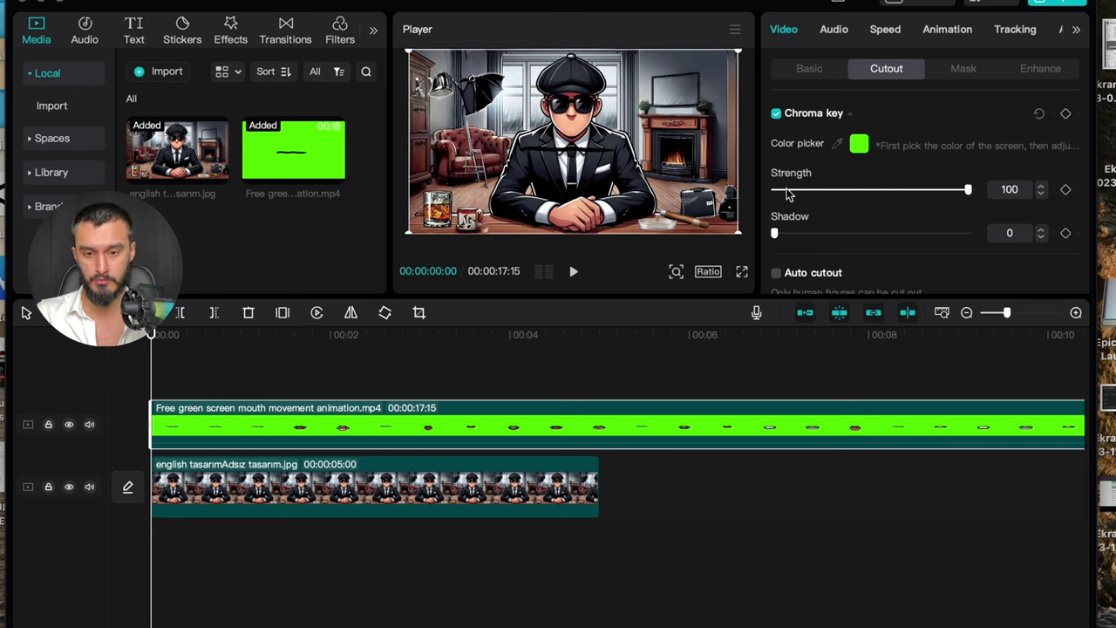
Shrink the mouth clip to about 21%, position it over the character's mouth and play the result from the start.
drag(412, 54, 594, 81)
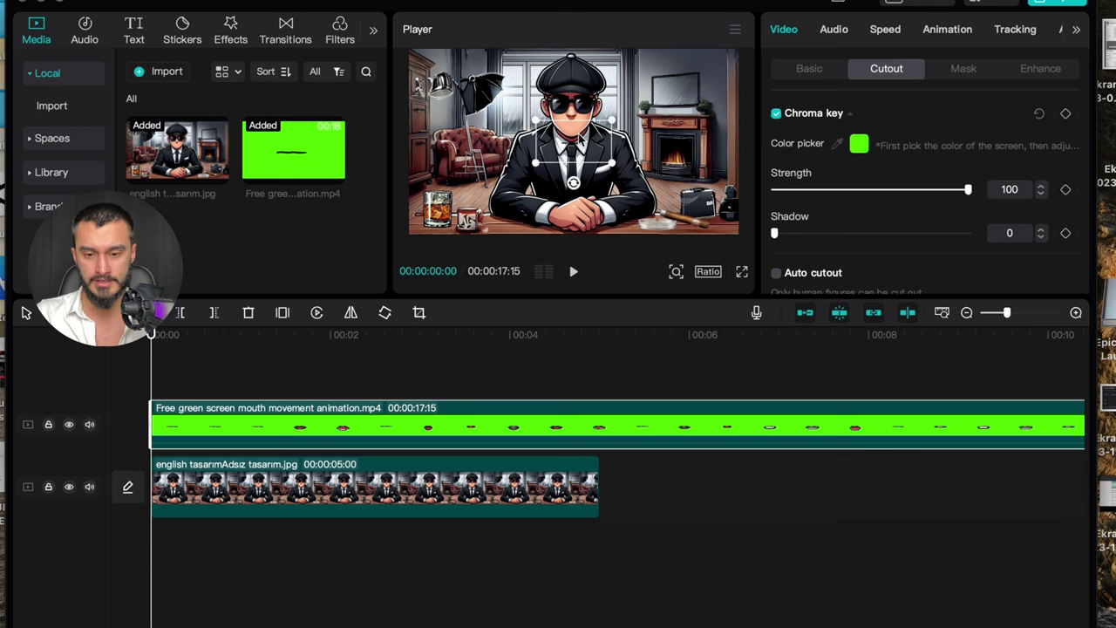
click(139, 385)
key(space)
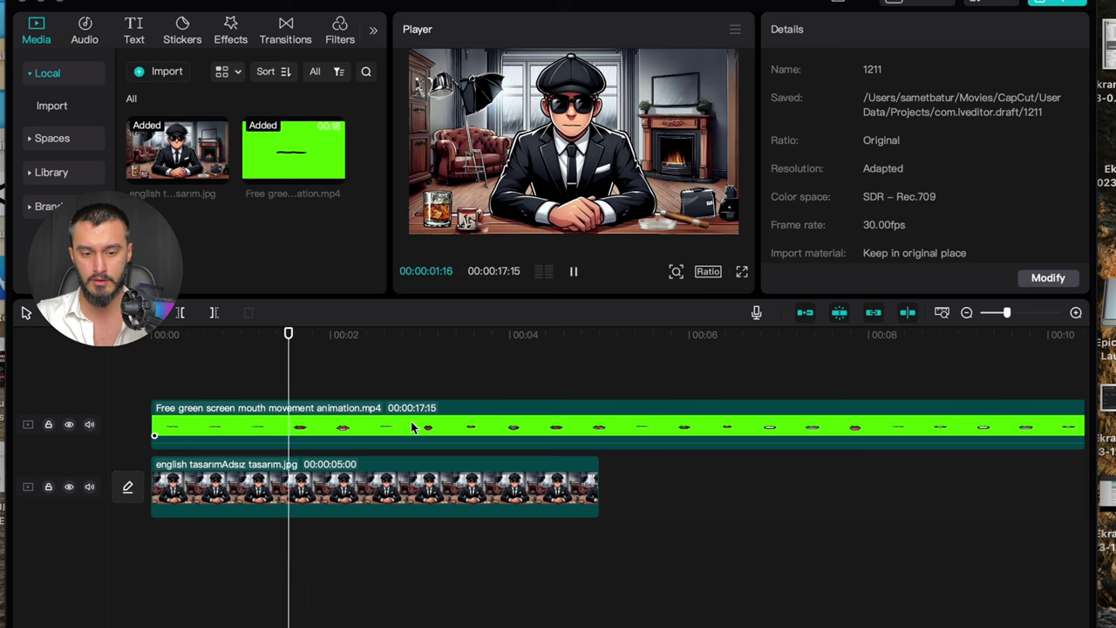
scroll(456, 436, down, 1)
scroll(366, 431, down, 1)
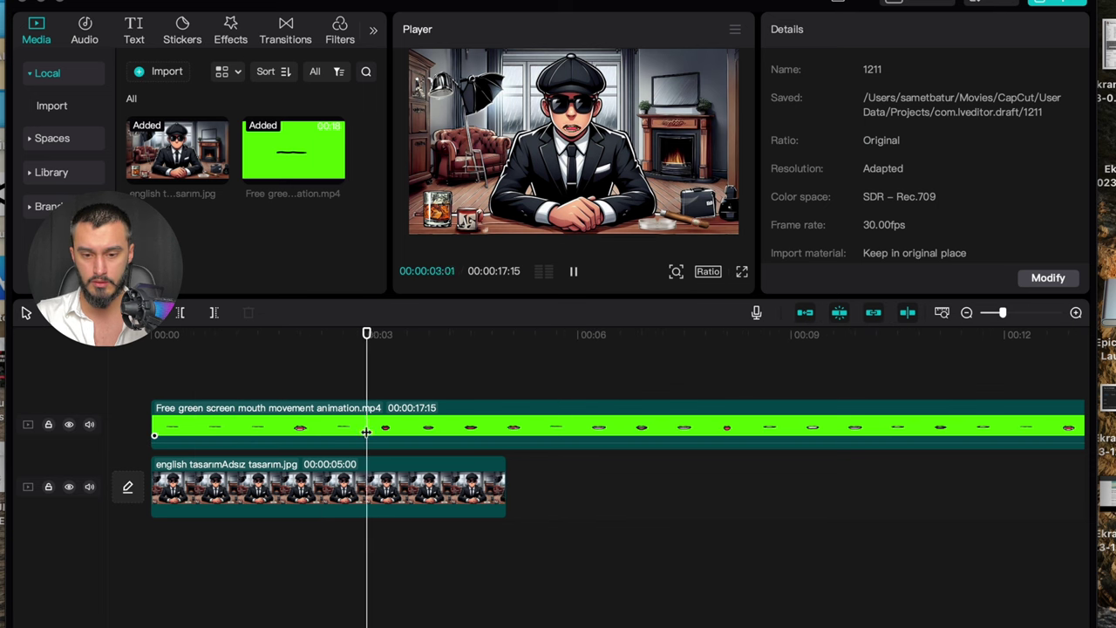
Trim the opening of the mouth clip, leaving 00:00:15:25, and extend the image clip to the same length.
click(270, 418)
key(q)
scroll(273, 425, down, 1)
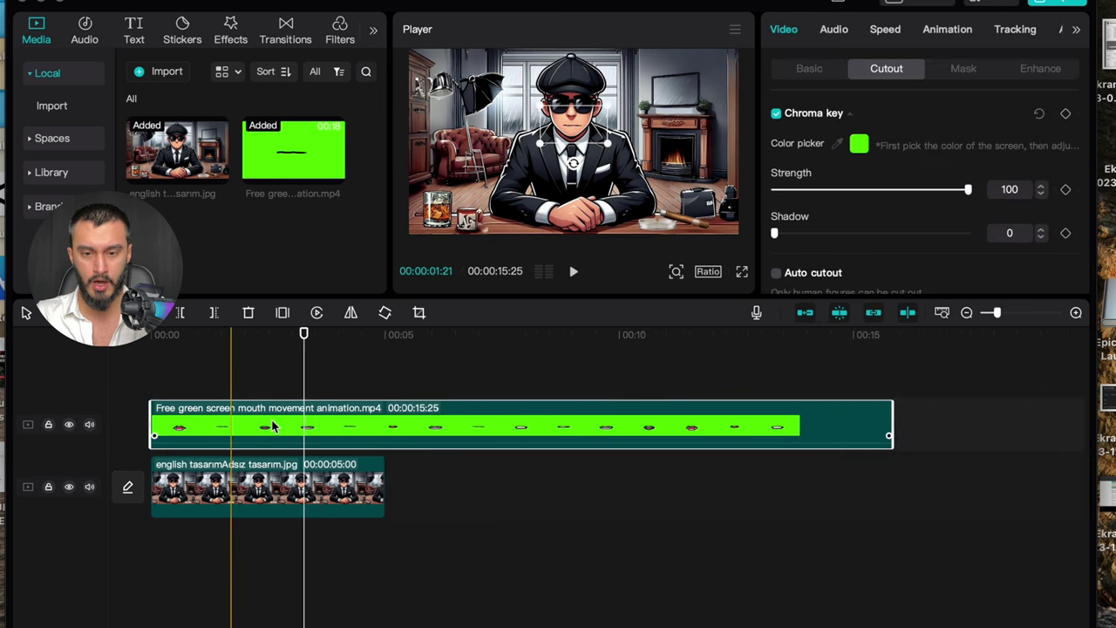
click(376, 485)
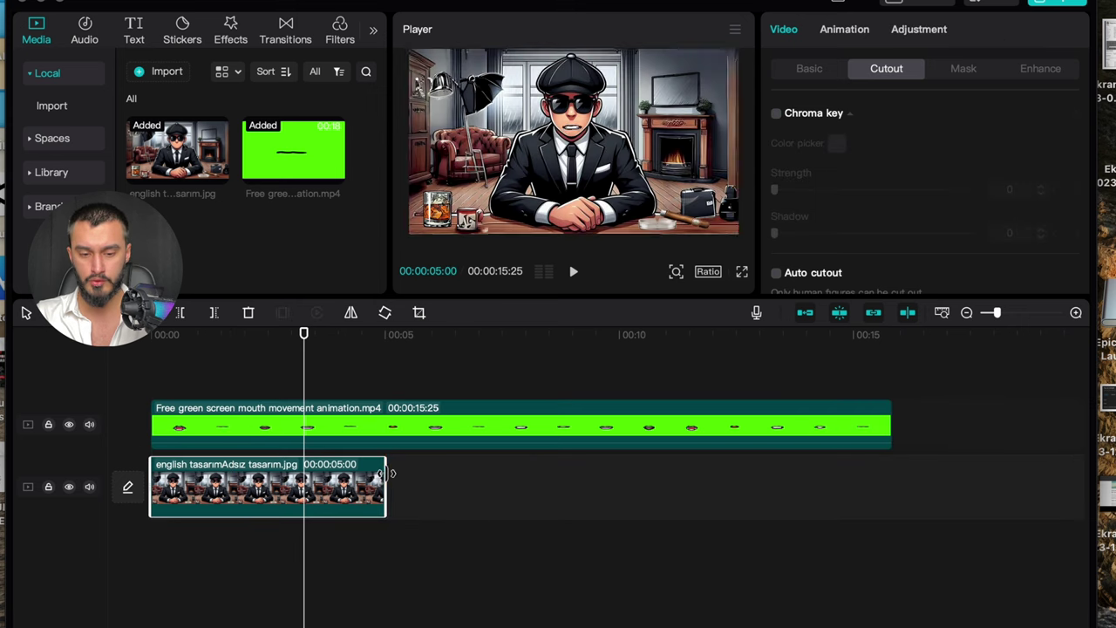
drag(388, 473, 824, 460)
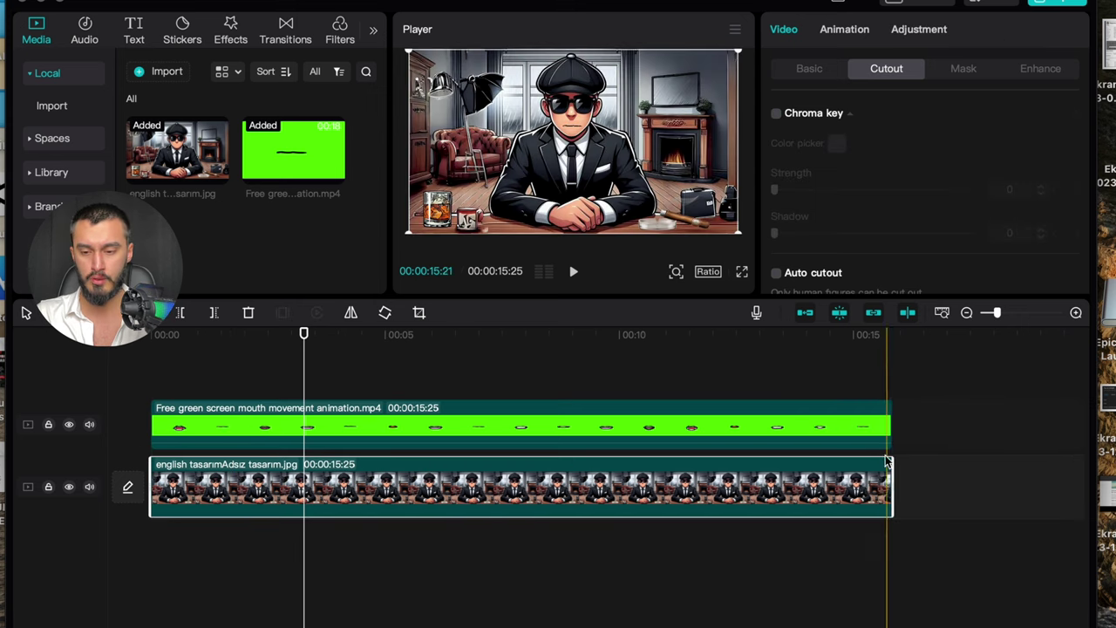
Combine the mouth clip and the image into one compound clip and play it from the start.
click(286, 377)
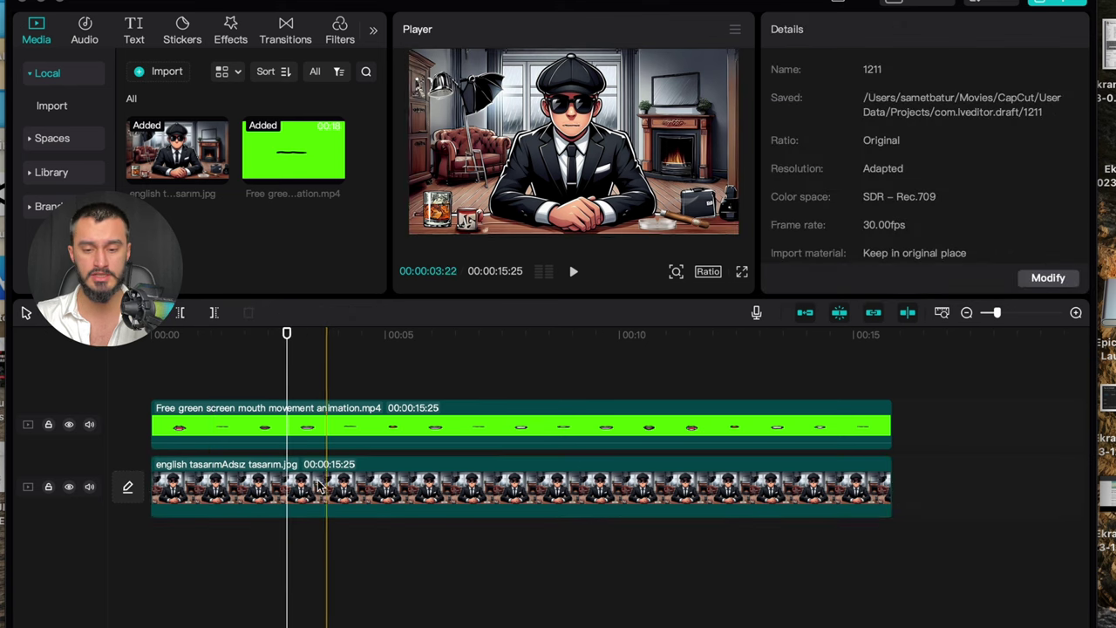
drag(582, 525, 421, 407)
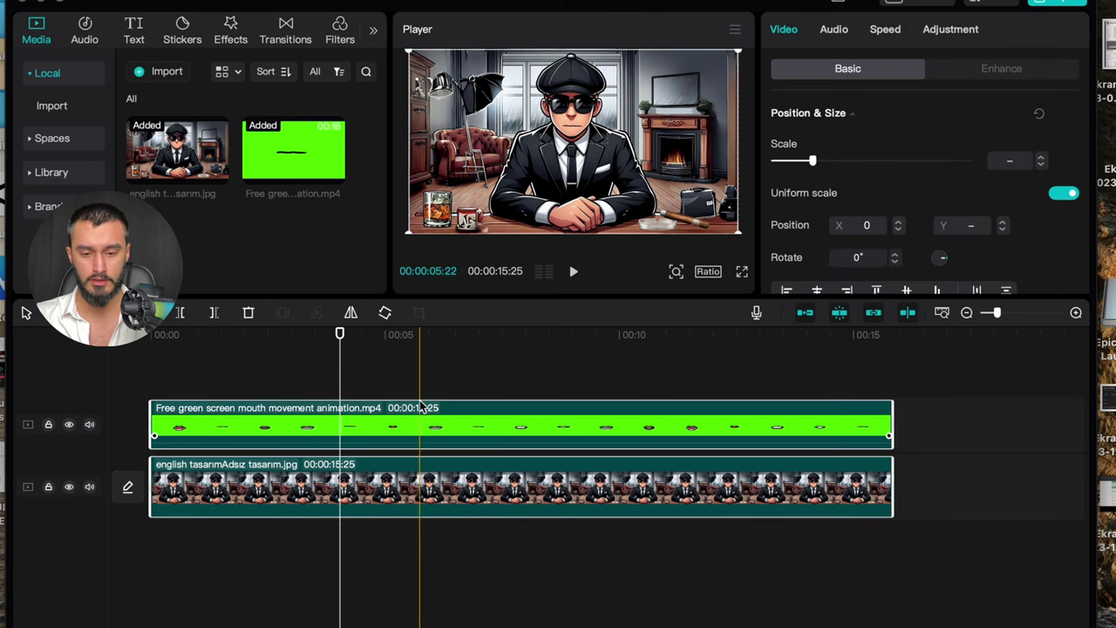
right_click(423, 443)
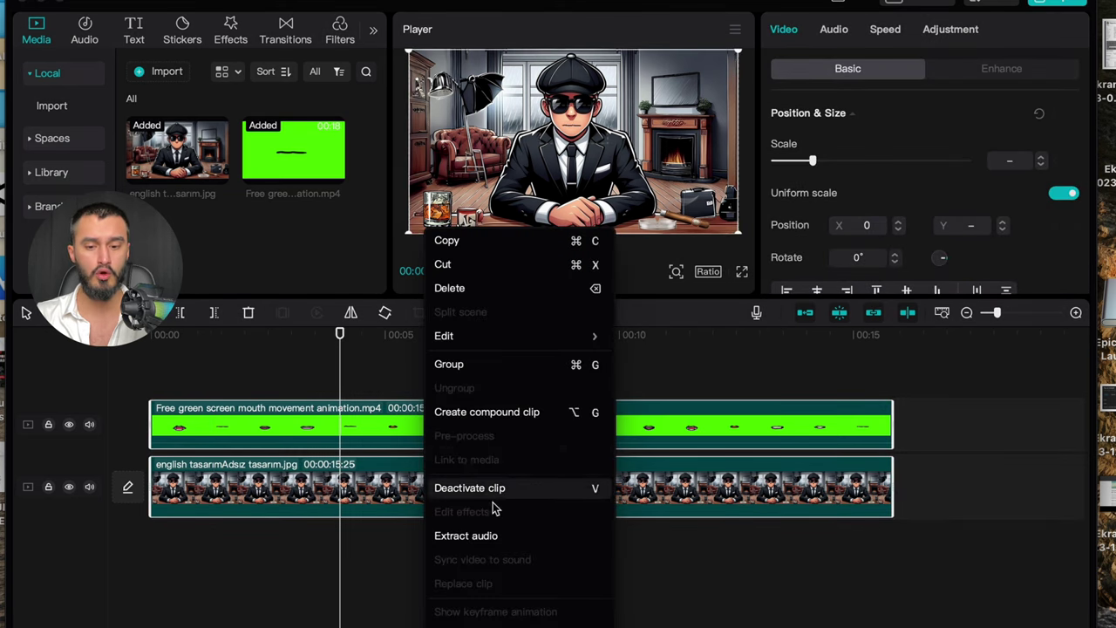
click(503, 418)
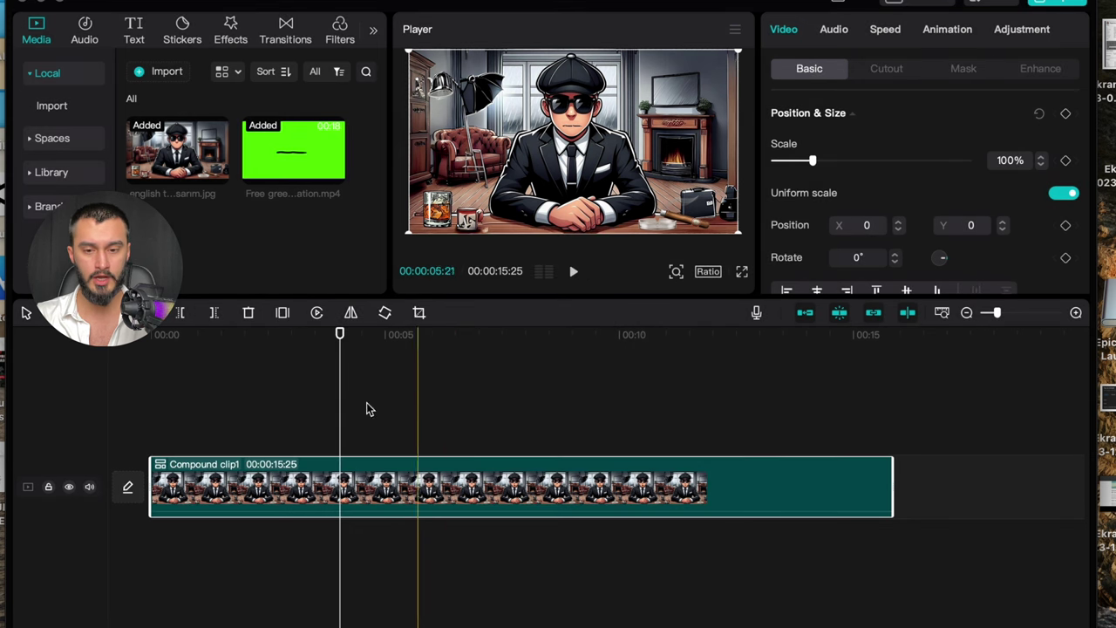
click(157, 413)
key(space)
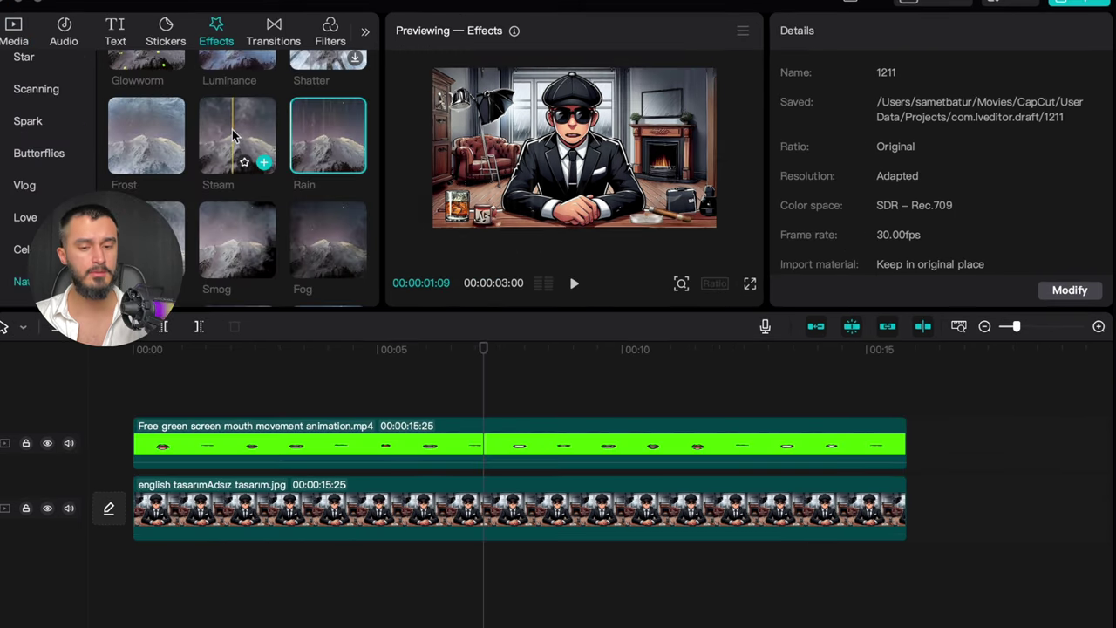
Add the Steam effect on a track above the mouth clip at the start of the timeline and check it at different moments.
drag(237, 139, 142, 390)
click(199, 576)
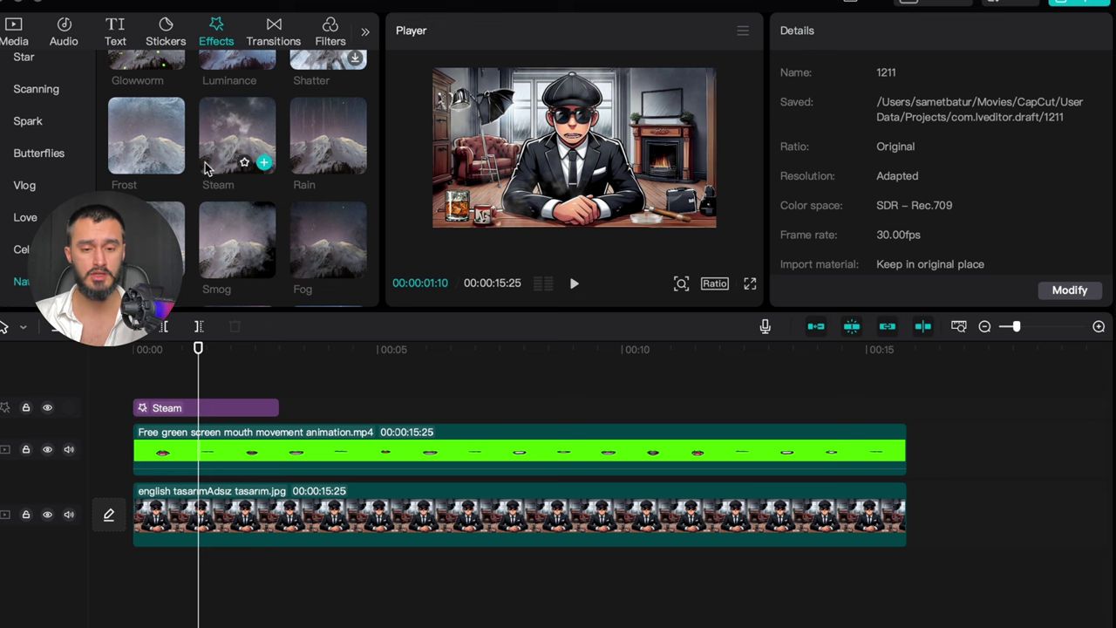
click(279, 454)
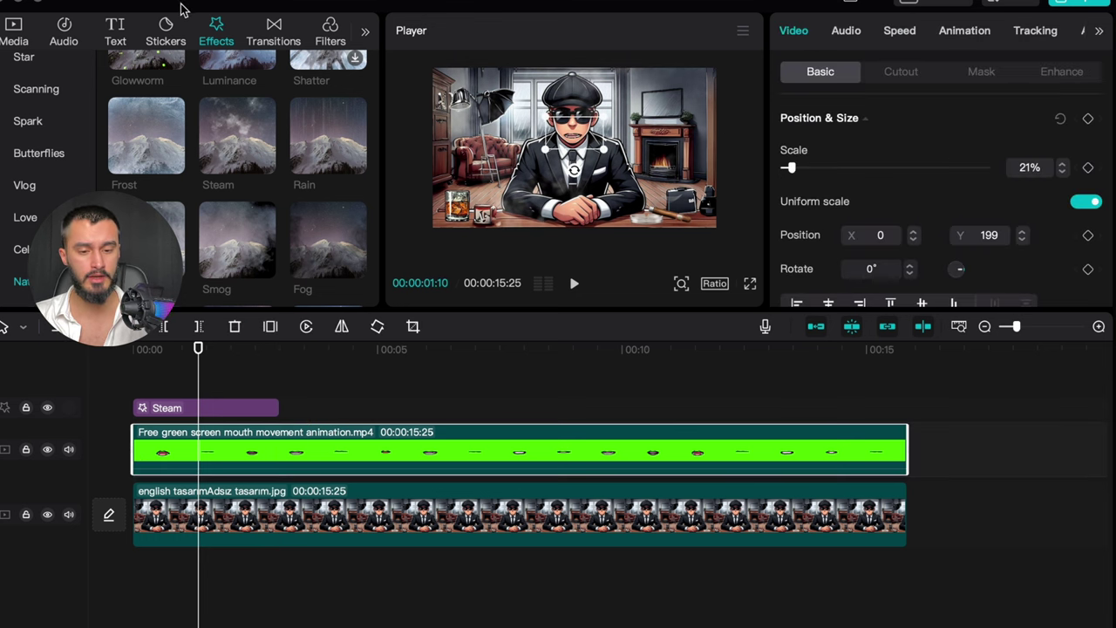
click(150, 384)
click(224, 383)
Extend the Steam effect to the end of the clips, set its Atmosphere to 49 and reduce its Speed almost to the minimum.
click(228, 407)
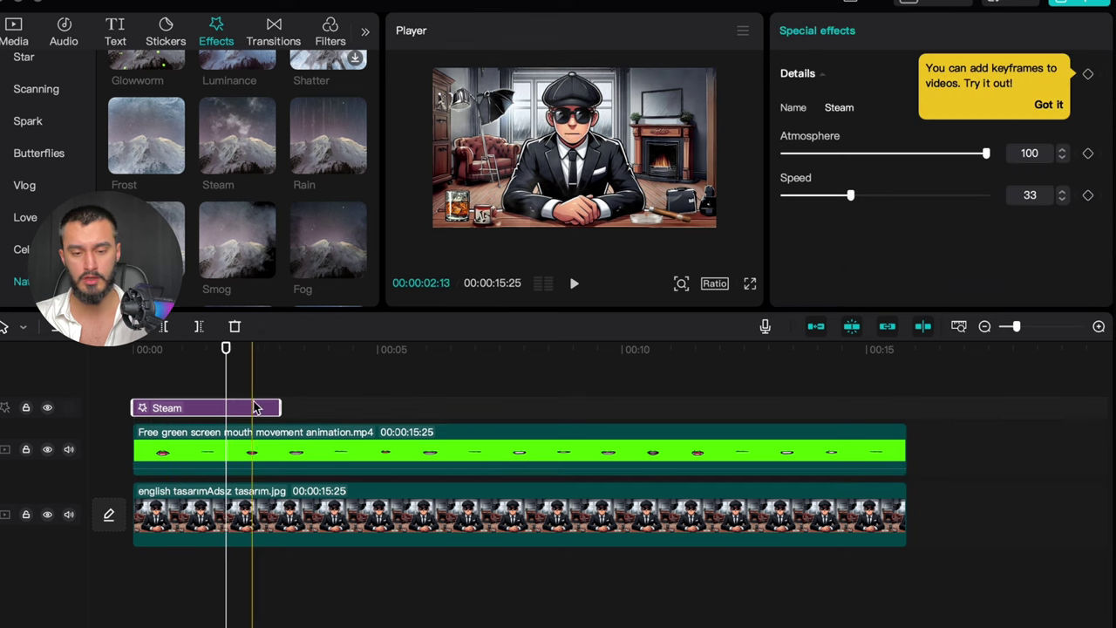
drag(278, 410, 842, 401)
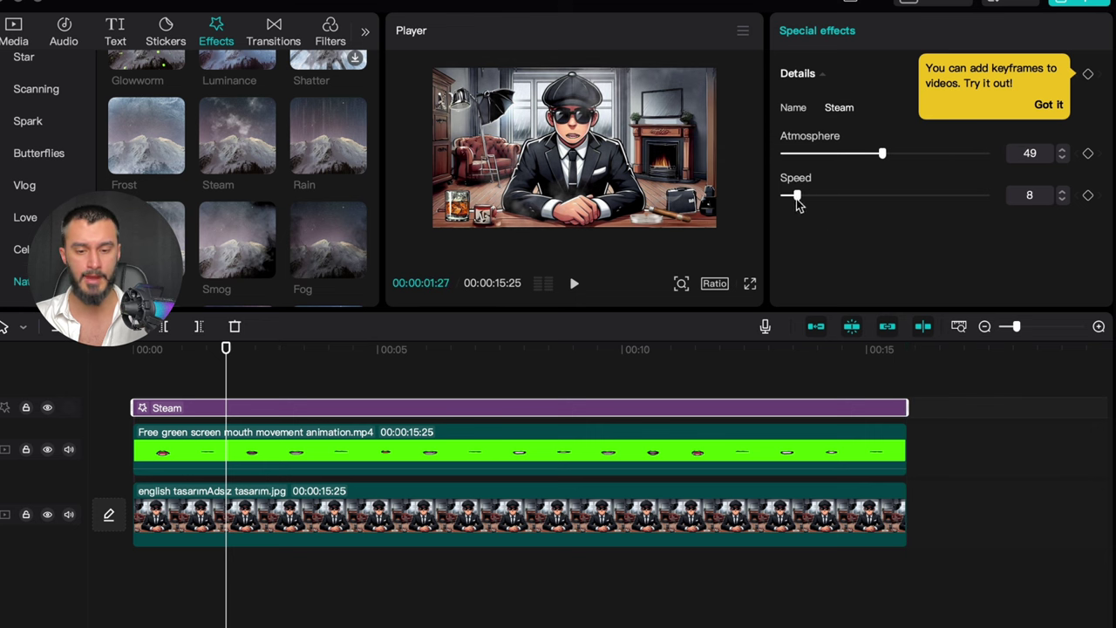
drag(796, 199, 790, 198)
Combine the Steam effect, the mouth clip and the image into one compound clip.
drag(480, 584, 370, 409)
right_click(358, 466)
click(425, 565)
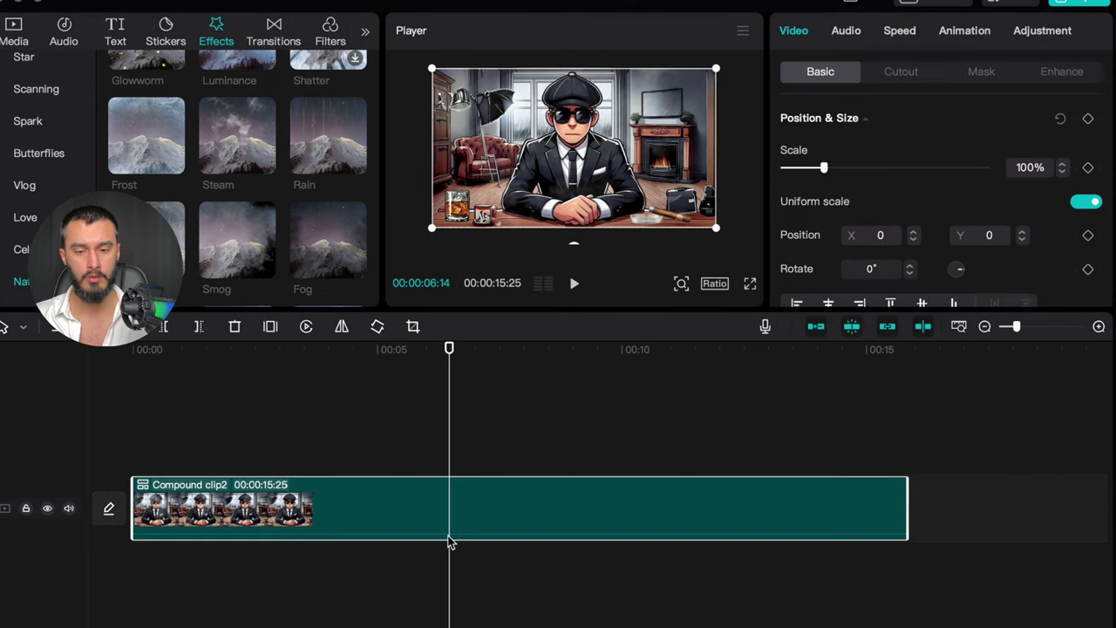
Play the combined compound clip from the start in full screen and return to the editor.
scroll(448, 523, down, 2)
click(130, 446)
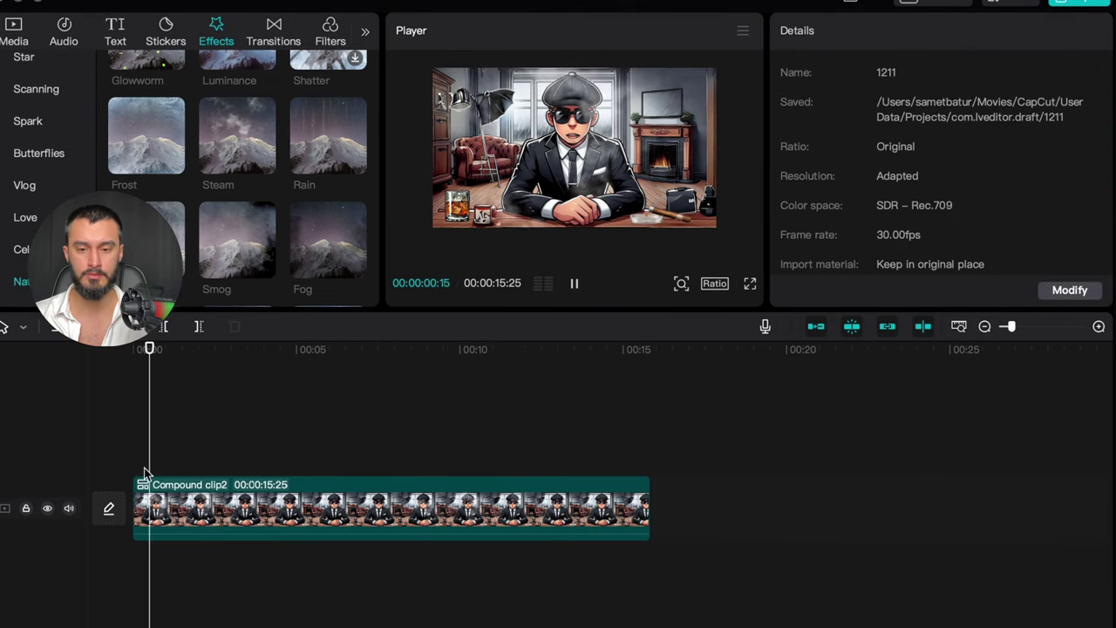
click(748, 285)
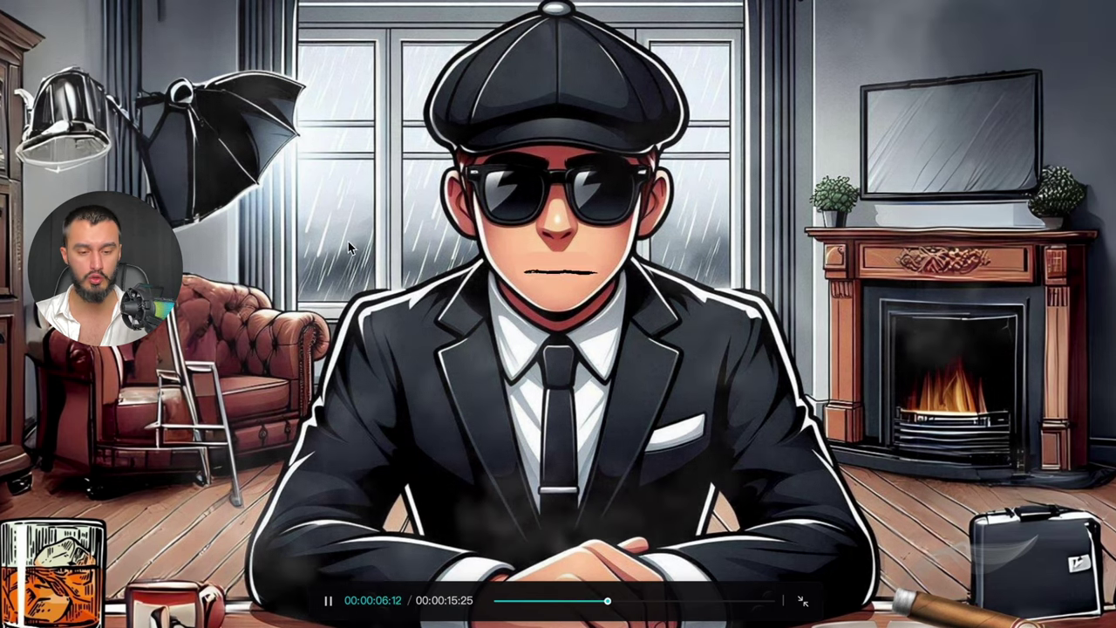
key(Escape)
Keyframe the compound clip's position and size near its start and at about 00:00:05:18, with 125% scale and Y -193 at the second keyframe.
click(146, 510)
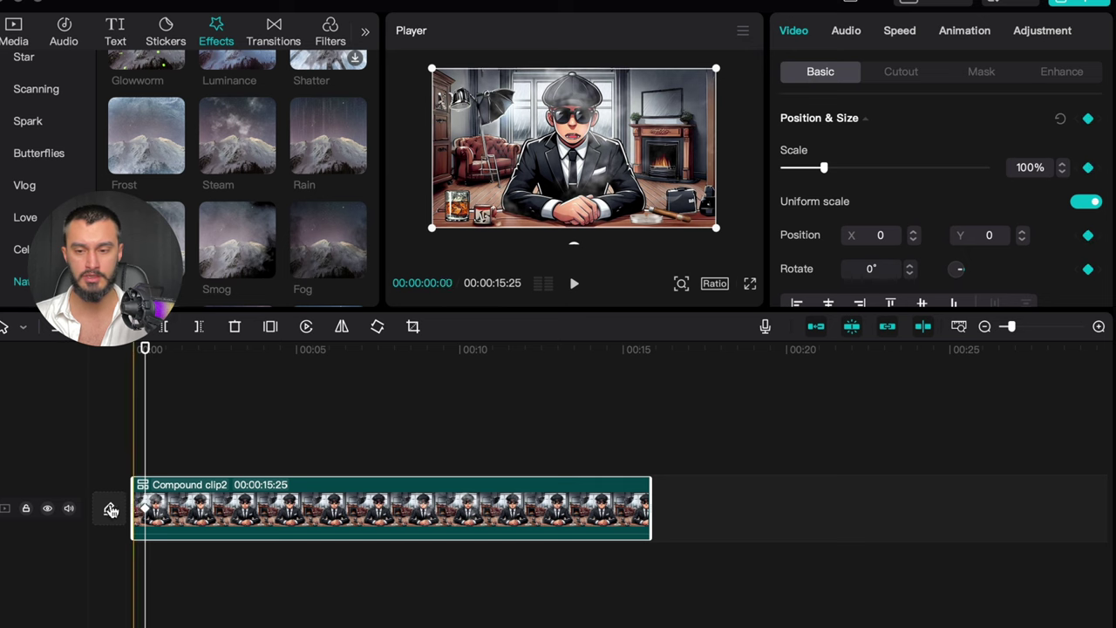
click(319, 503)
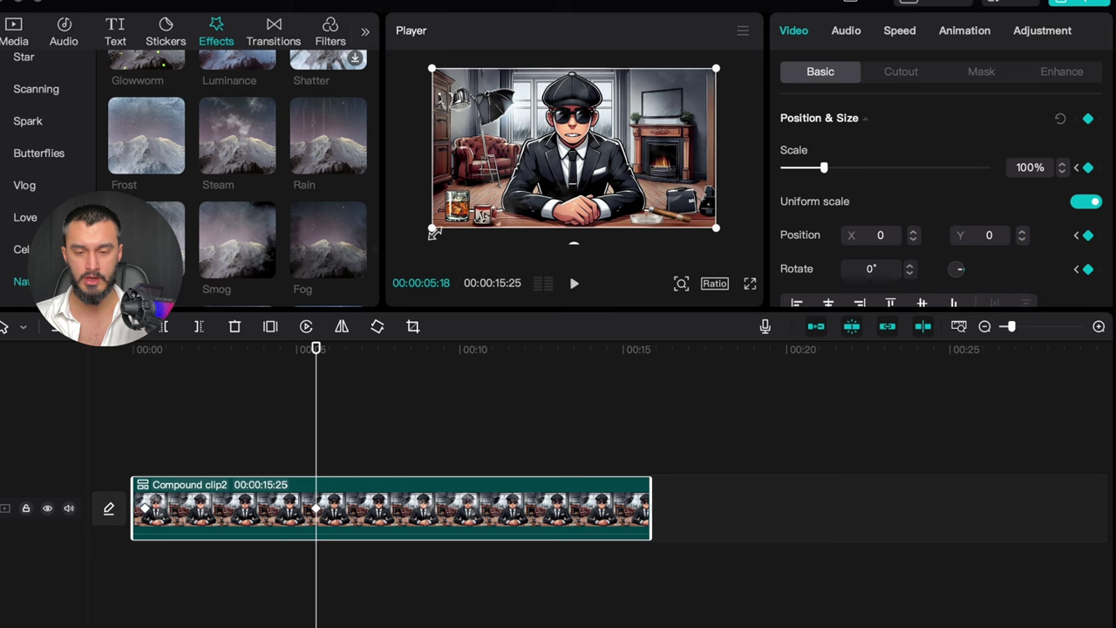
drag(434, 233, 373, 250)
drag(541, 173, 486, 273)
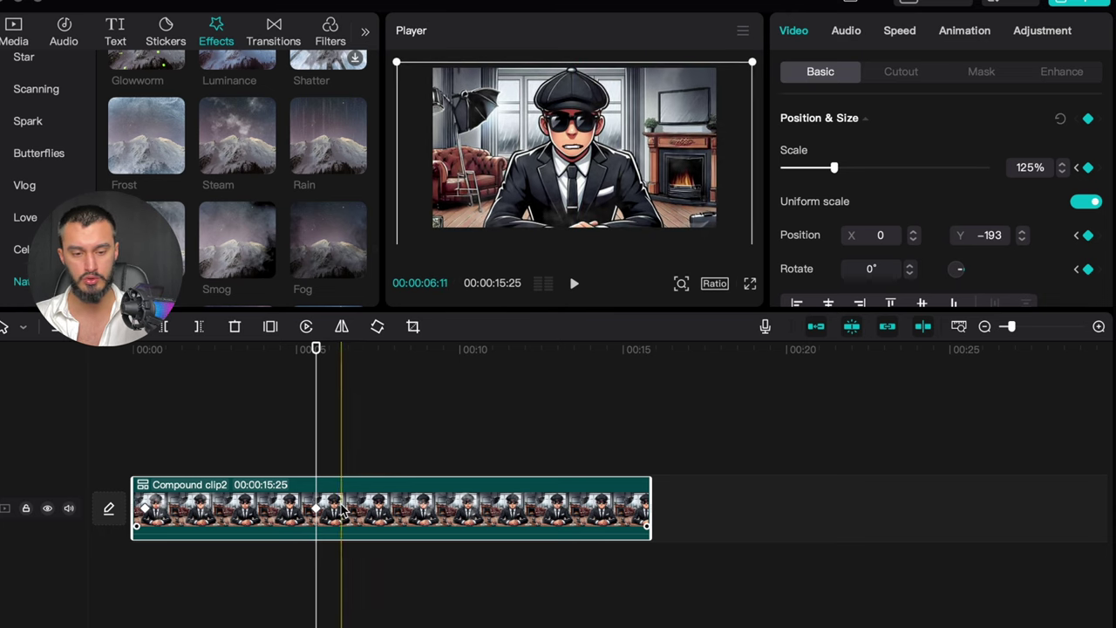
Split the compound clip just after its second keyframe, at about 00:00:06:12, and delete the remainder.
key(super+b)
click(424, 508)
key(BackSpace)
Play the shortened compound clip in full screen to check the zoom, and return the playhead to the start.
key(Home)
key(space)
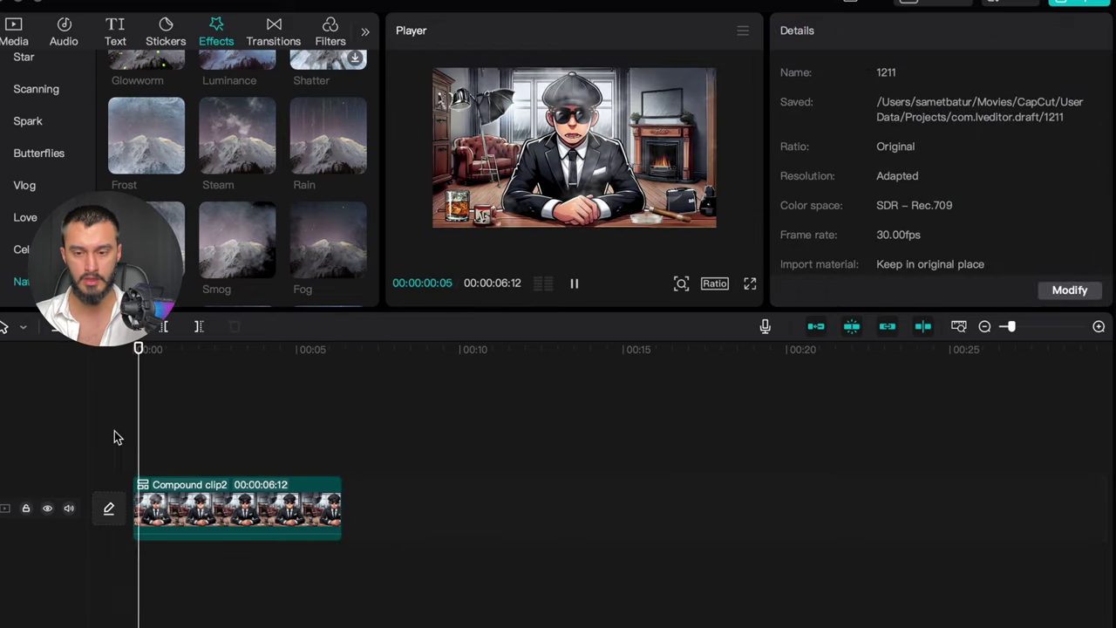
click(751, 285)
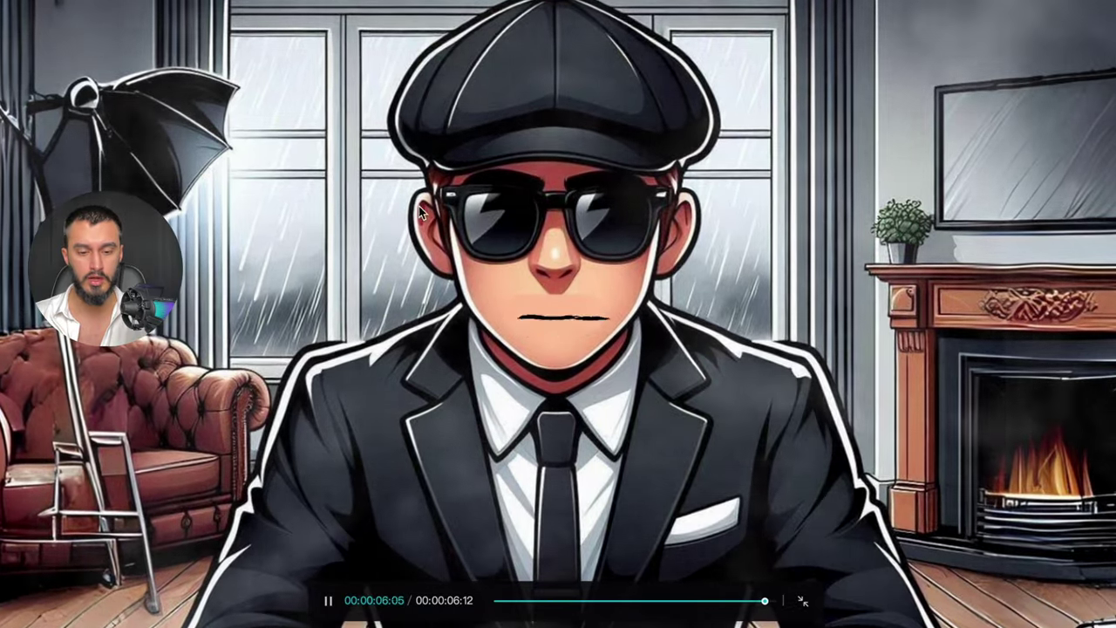
key(Escape)
key(space)
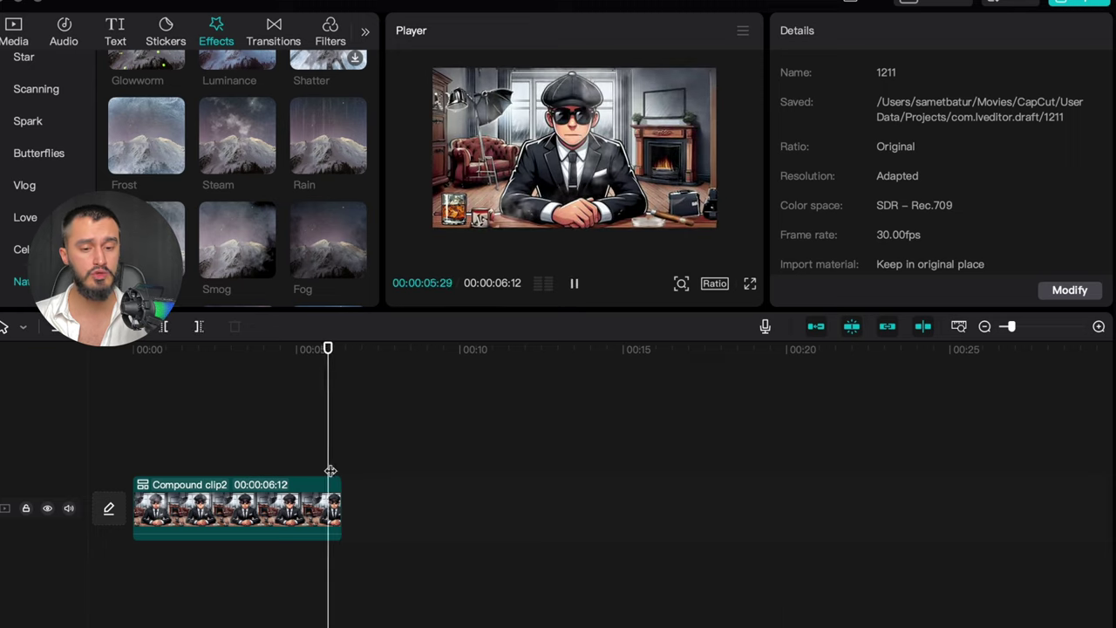
click(204, 456)
click(142, 455)
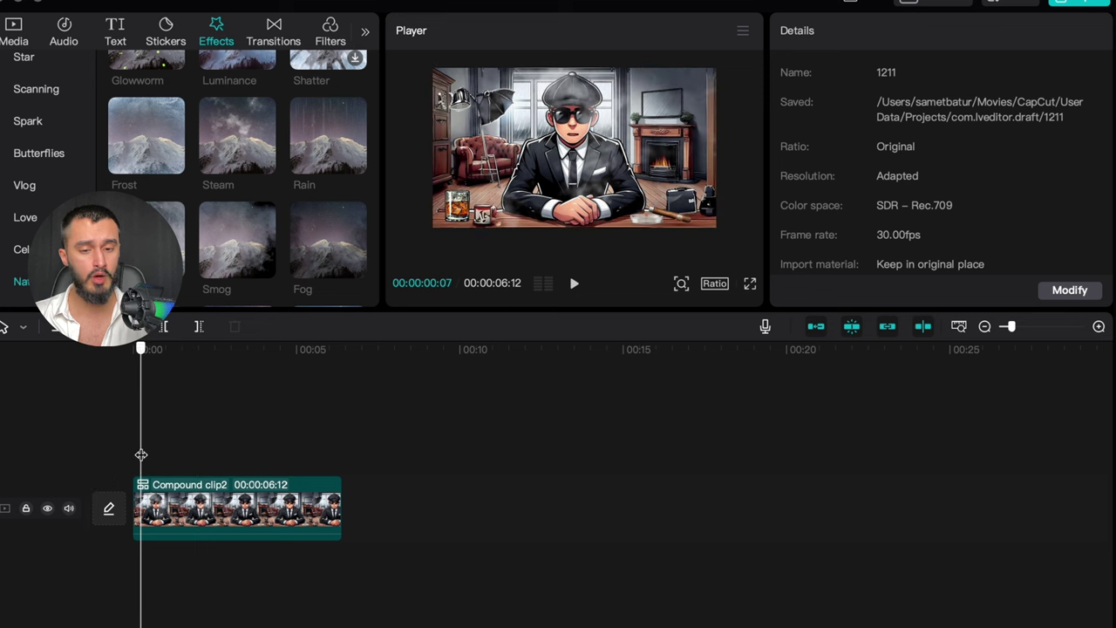
click(133, 455)
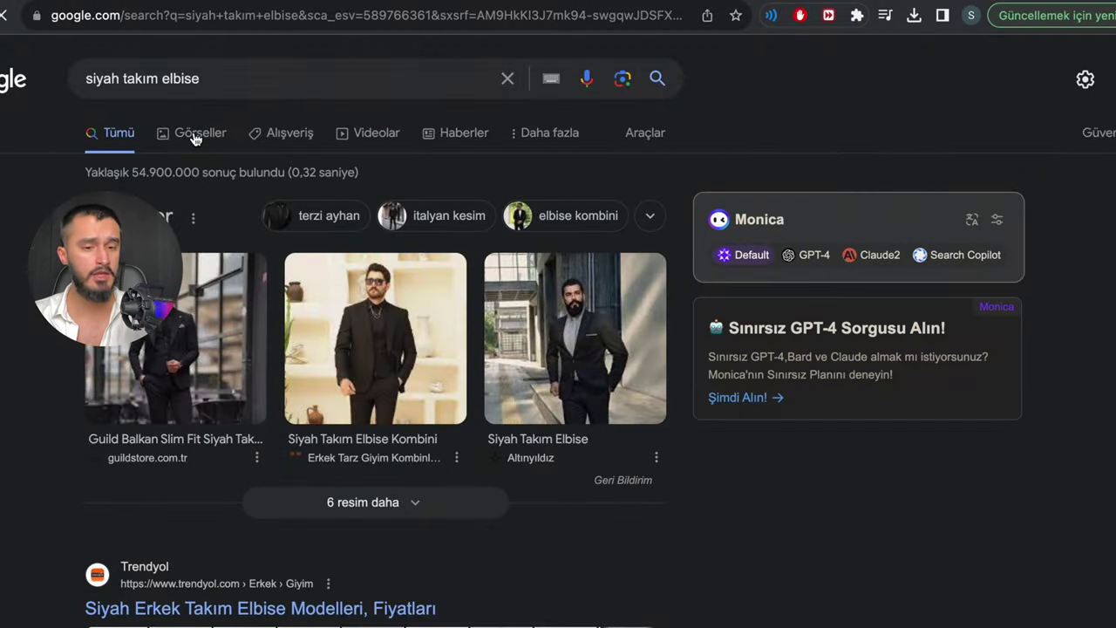
Show the image results for "siyah takım elbise" in Google and open the Gürcan Giyim black suit photo.
click(195, 136)
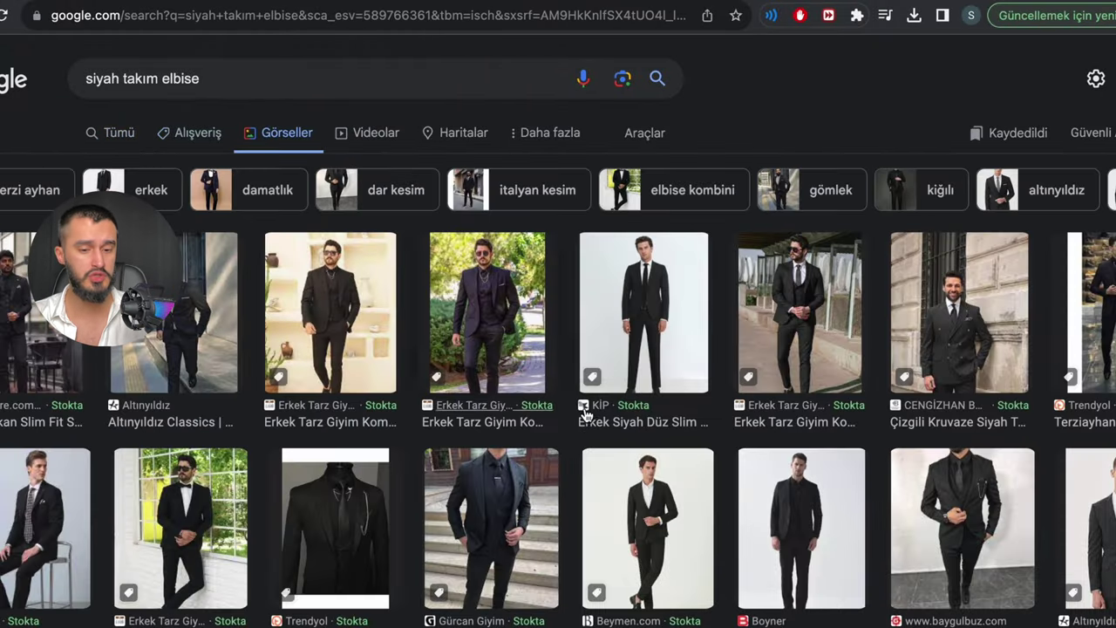
scroll(586, 414, down, 4)
scroll(596, 429, down, 3)
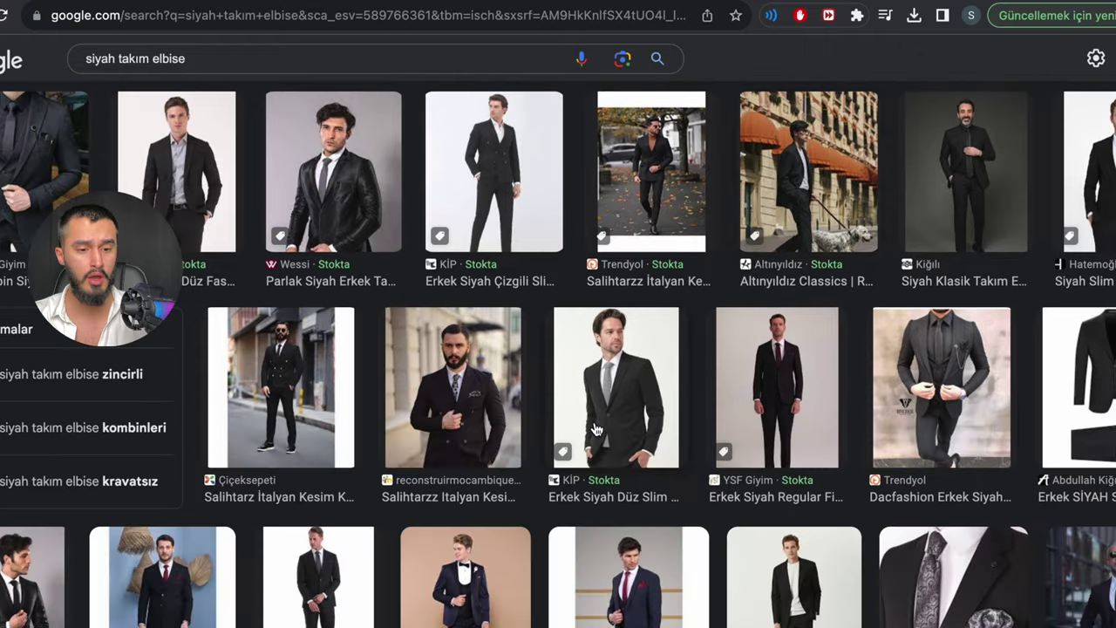
scroll(379, 255, up, 2)
click(5, 288)
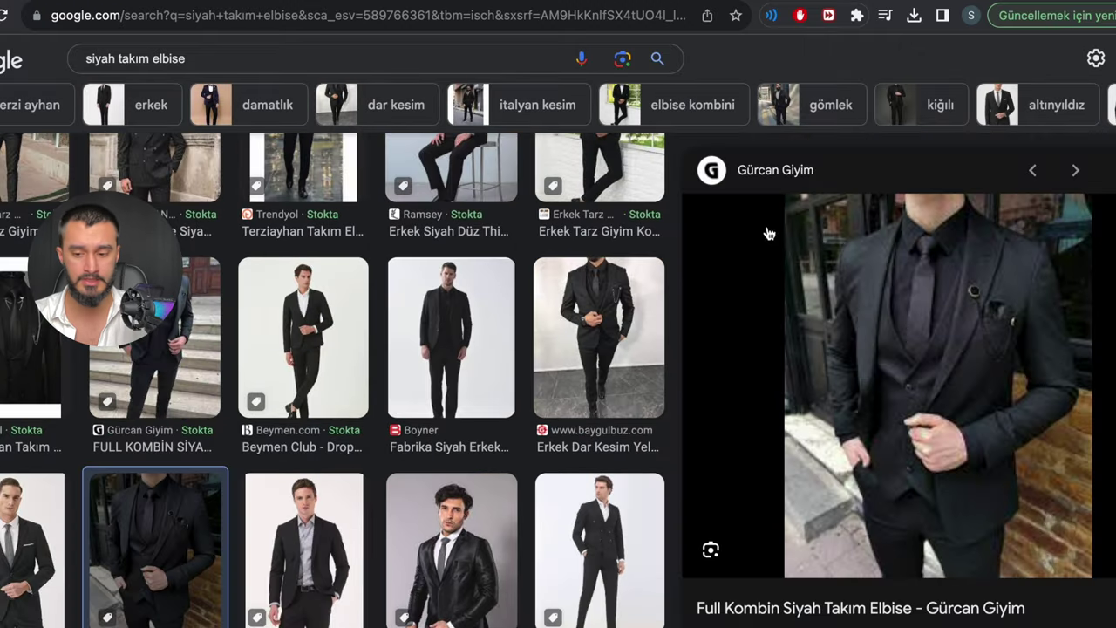
Save the suit photo to the İndirilenler folder as "takım elbiseindir (15)".
right_click(894, 382)
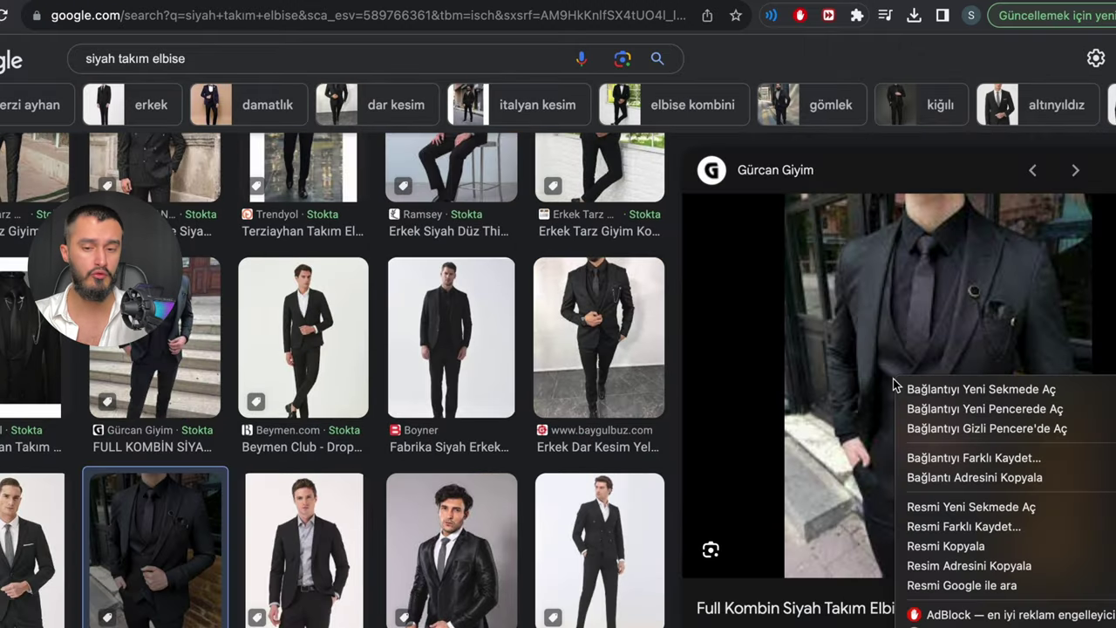
click(964, 525)
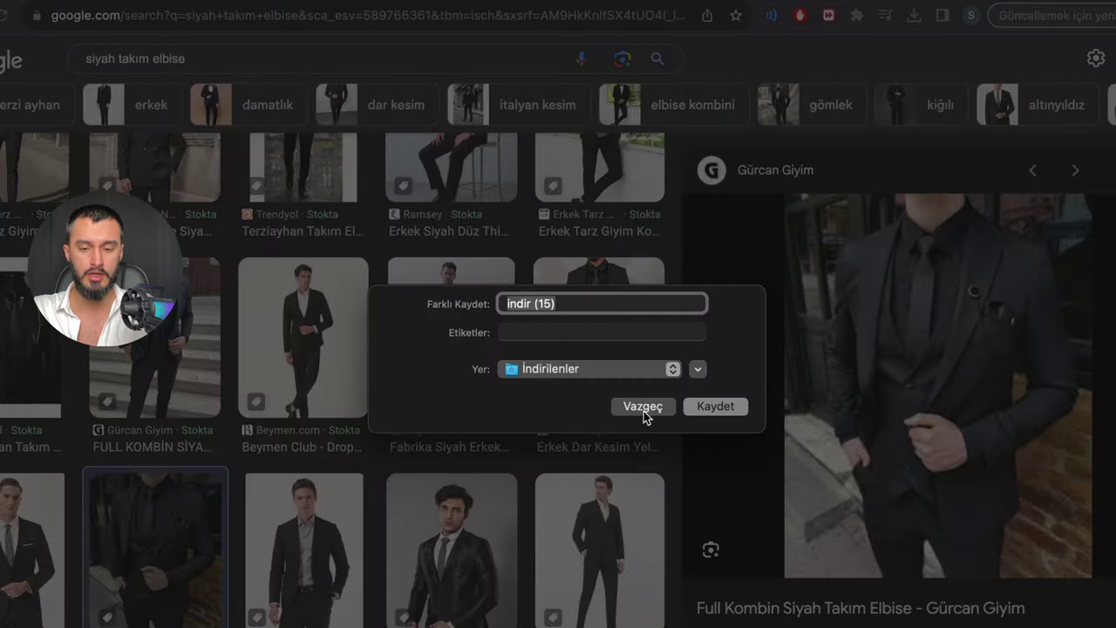
key(Left)
text(takım elbisesi)
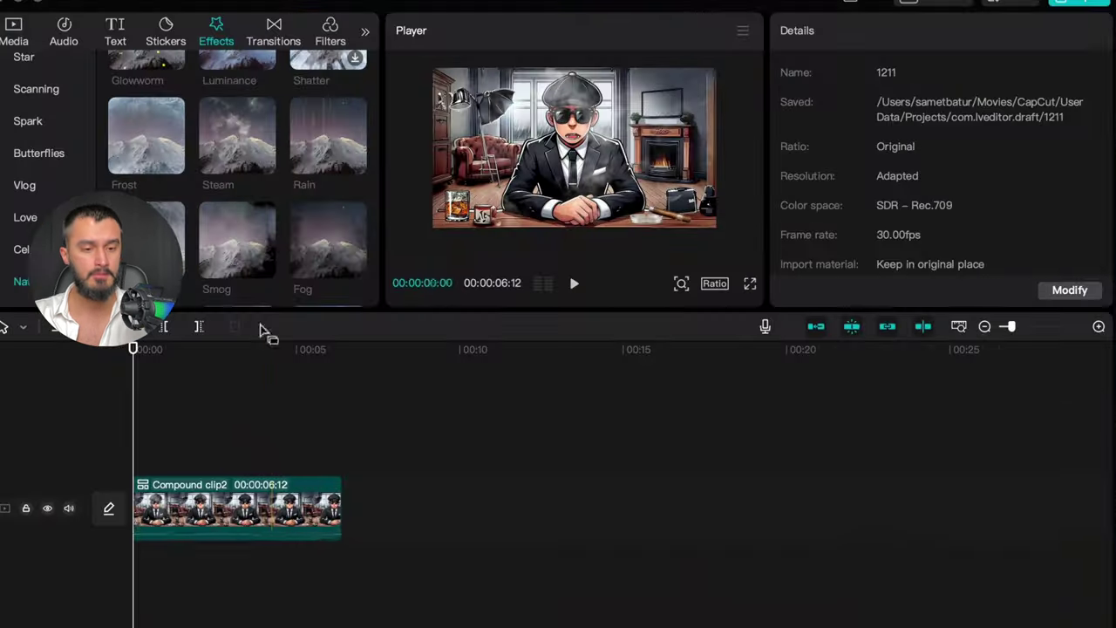
Import takım elbiseindir (15).jpeg into CapCut, place it directly after the compound clip and check the cut between them.
click(342, 429)
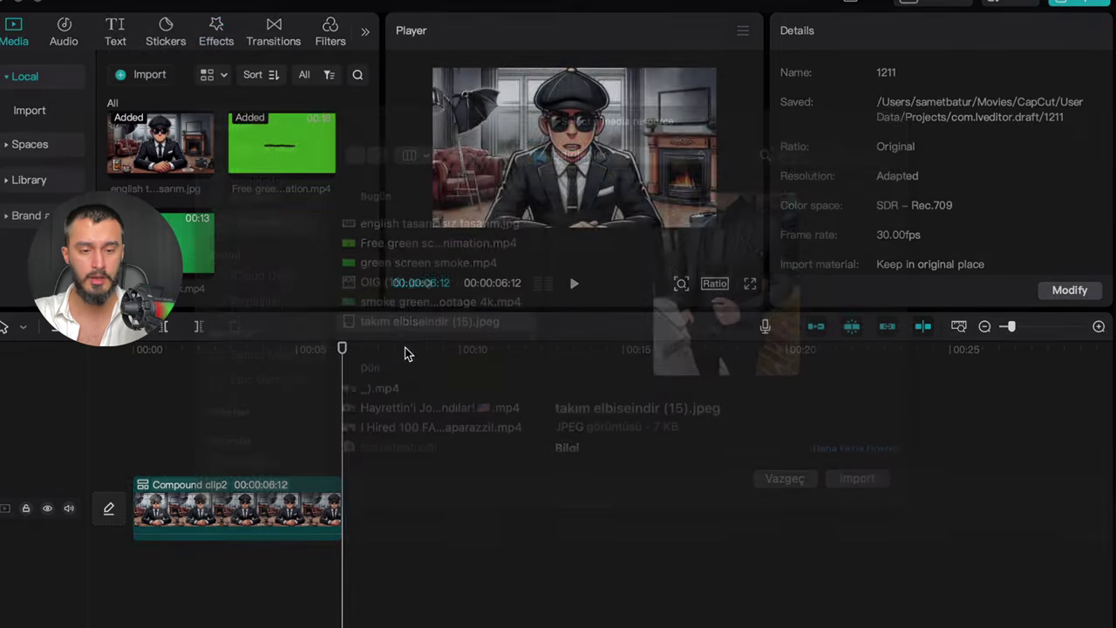
drag(253, 253, 344, 488)
click(320, 454)
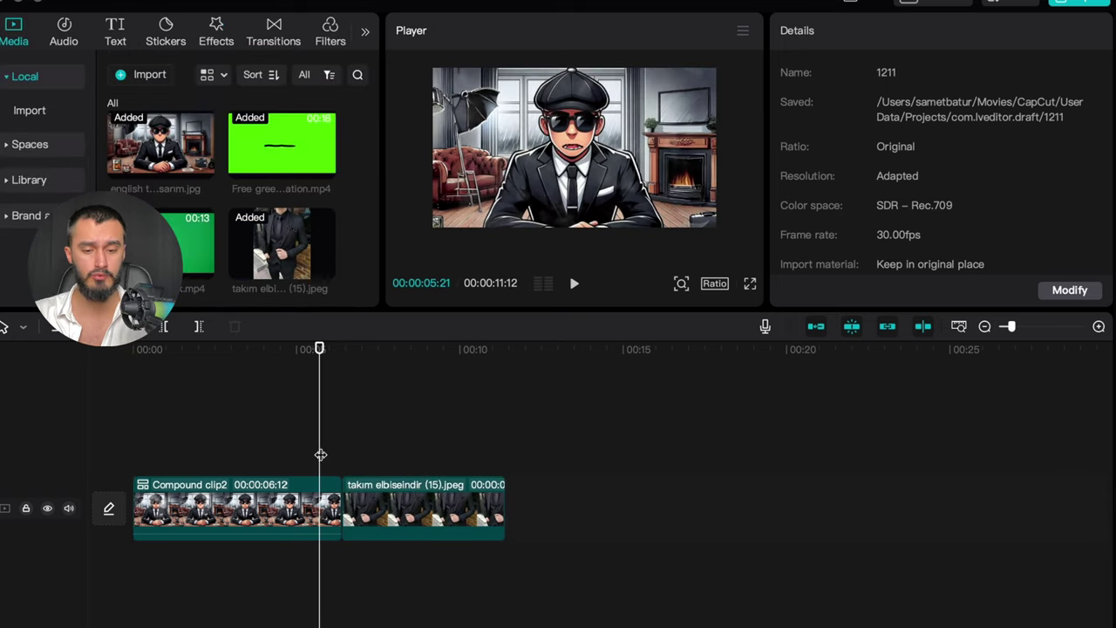
click(375, 511)
click(335, 464)
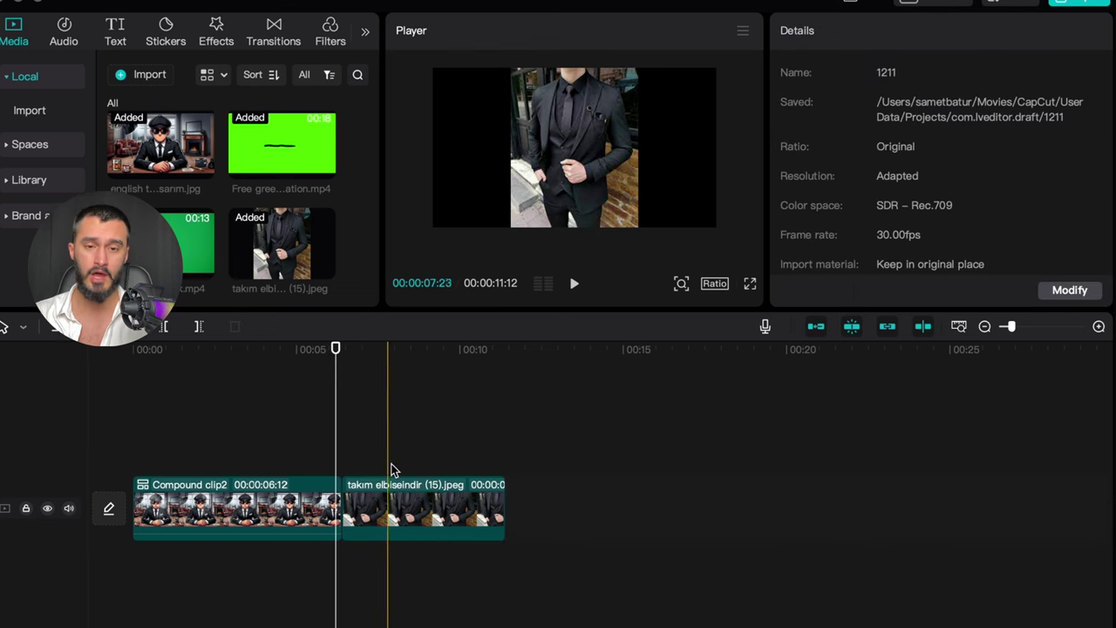
Add the Glare II transition between the compound clip and the suit photo and play across it.
click(273, 32)
drag(235, 247, 340, 512)
scroll(323, 451, up, 2)
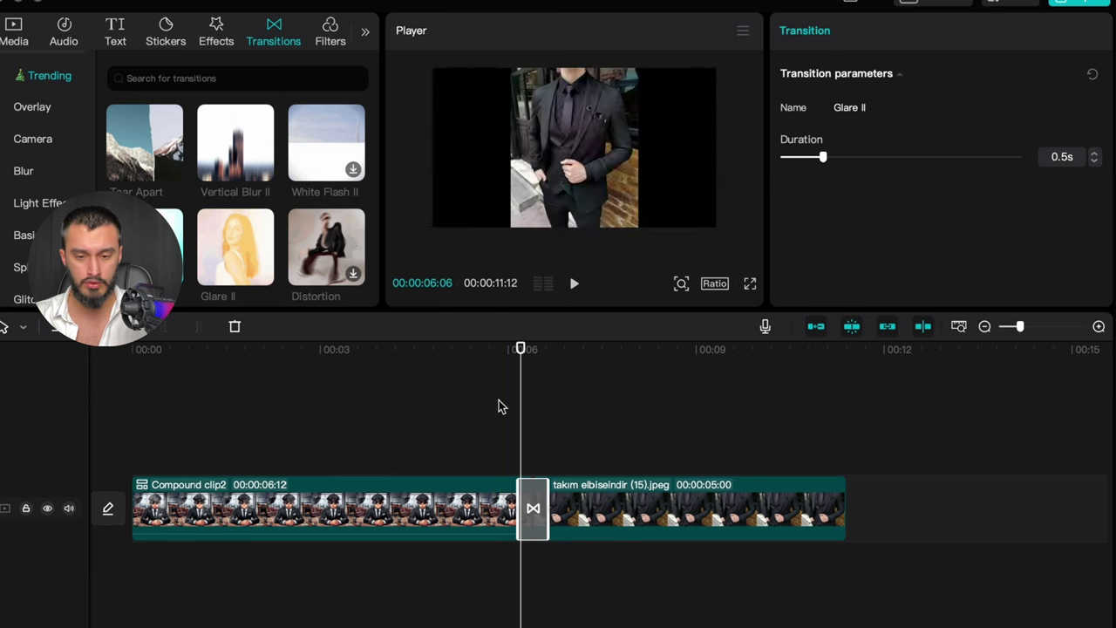
click(456, 416)
key(space)
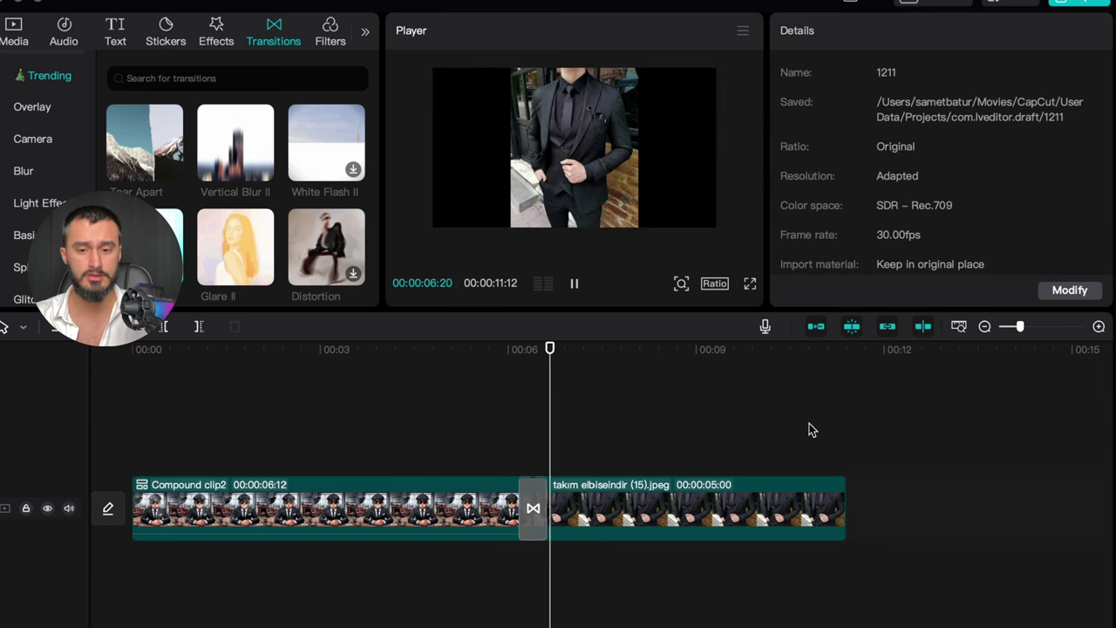
key(space)
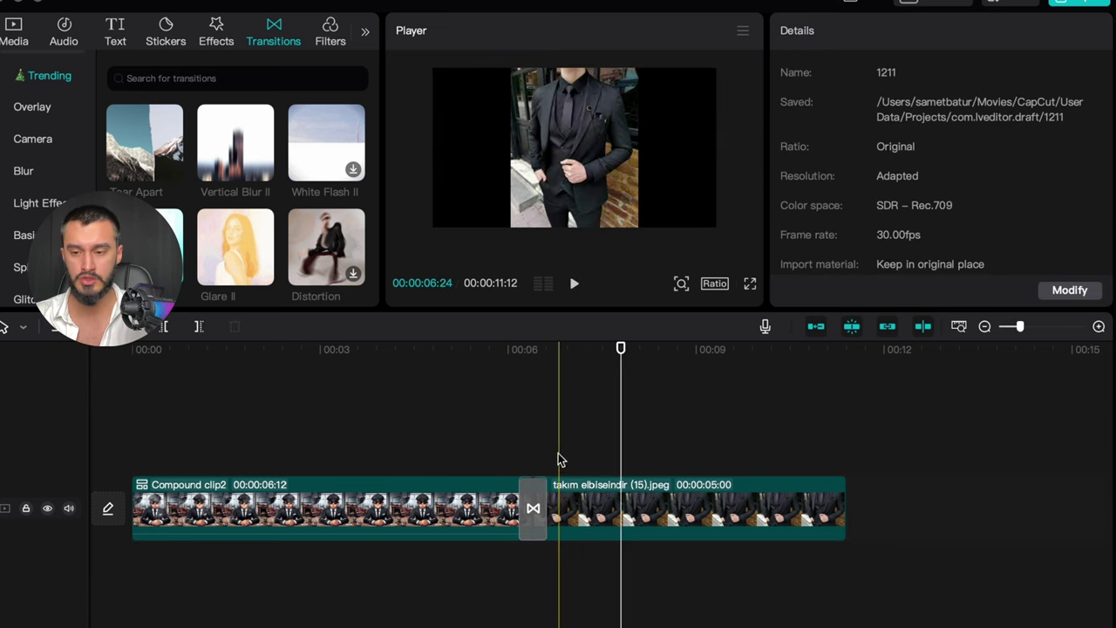
Keyframe the suit photo just after the transition and about two seconds further on, ending at 132% scale and Y -139.
click(559, 493)
click(1088, 118)
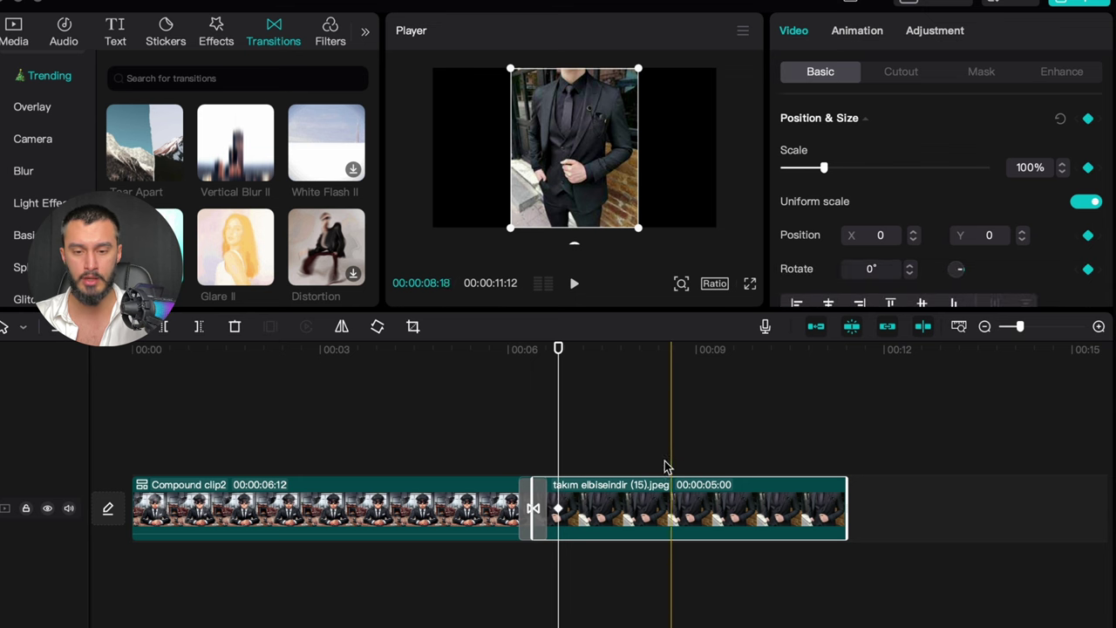
click(667, 456)
click(669, 521)
drag(511, 227, 495, 243)
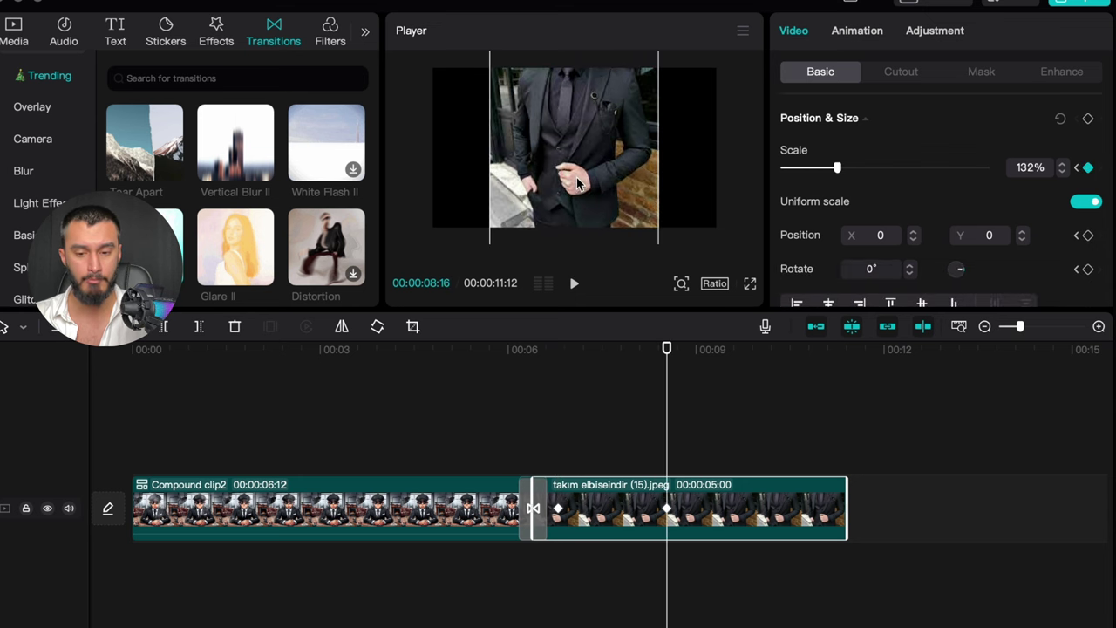
drag(580, 185, 580, 195)
Split the suit photo just after its second keyframe and delete the remaining part.
key(ctrl+b)
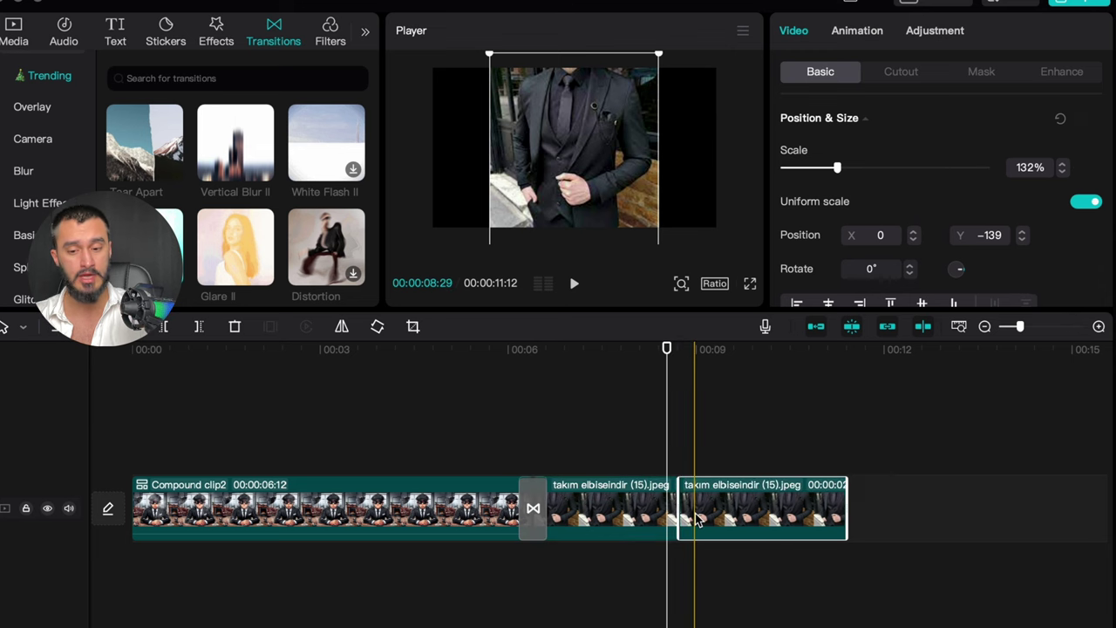
key(Delete)
click(624, 504)
scroll(349, 418, down, 3)
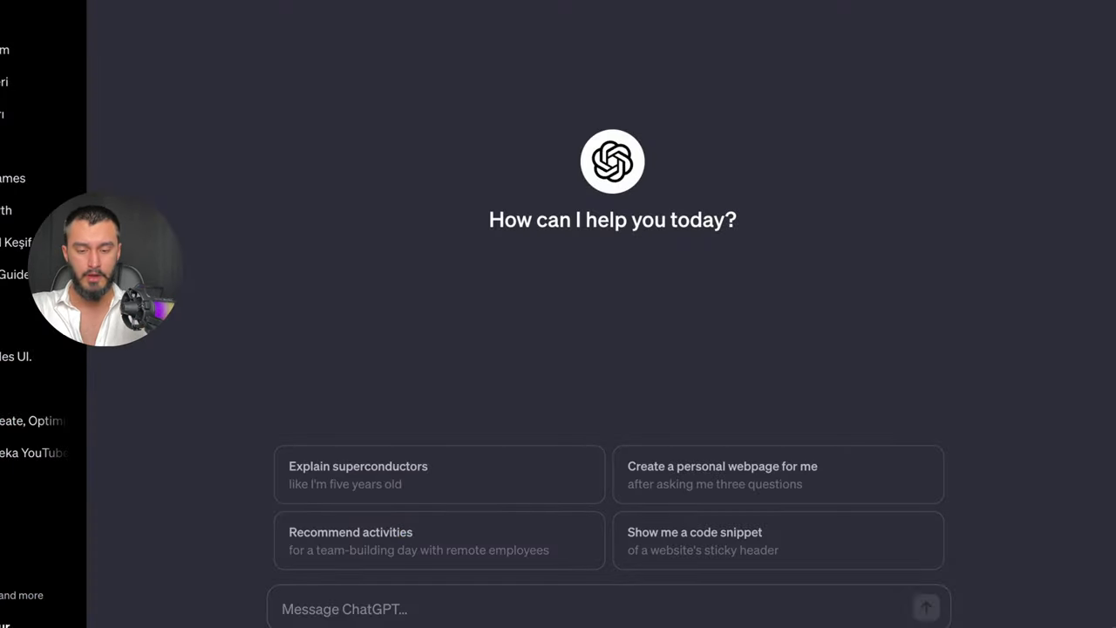
Ask ChatGPT "bana siyah takım elbiseyi nerelerde giyebileceğimiz hakkında bir youtube video metni hazırlamanı istiyorum".
text(bana ts)
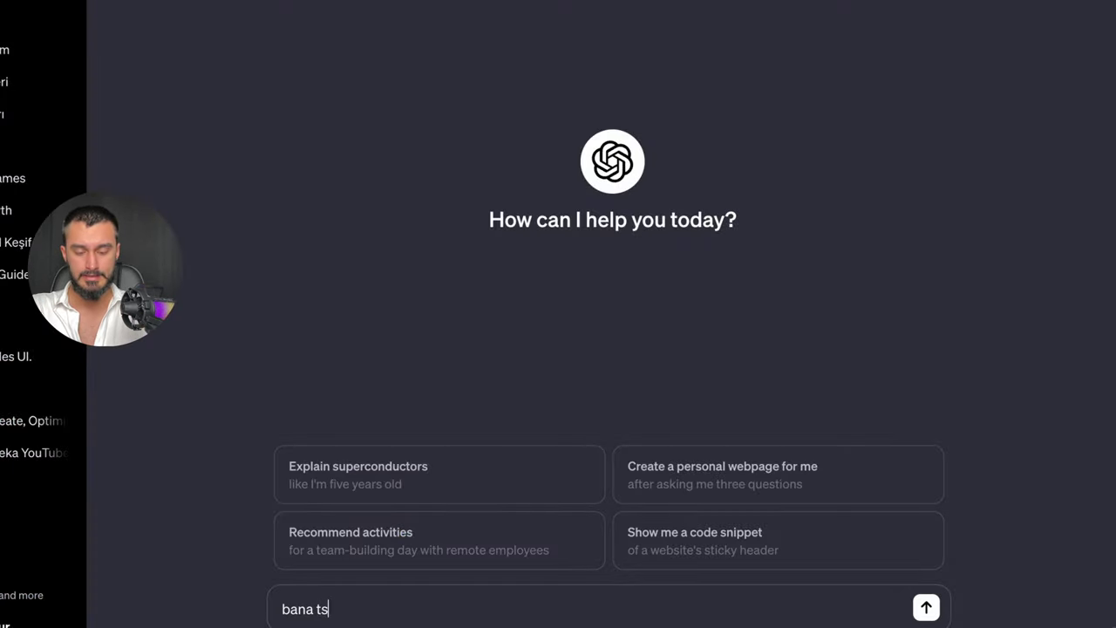
key(BackSpace)
key(BackSpace)
text(siyah takım elbiseyi)
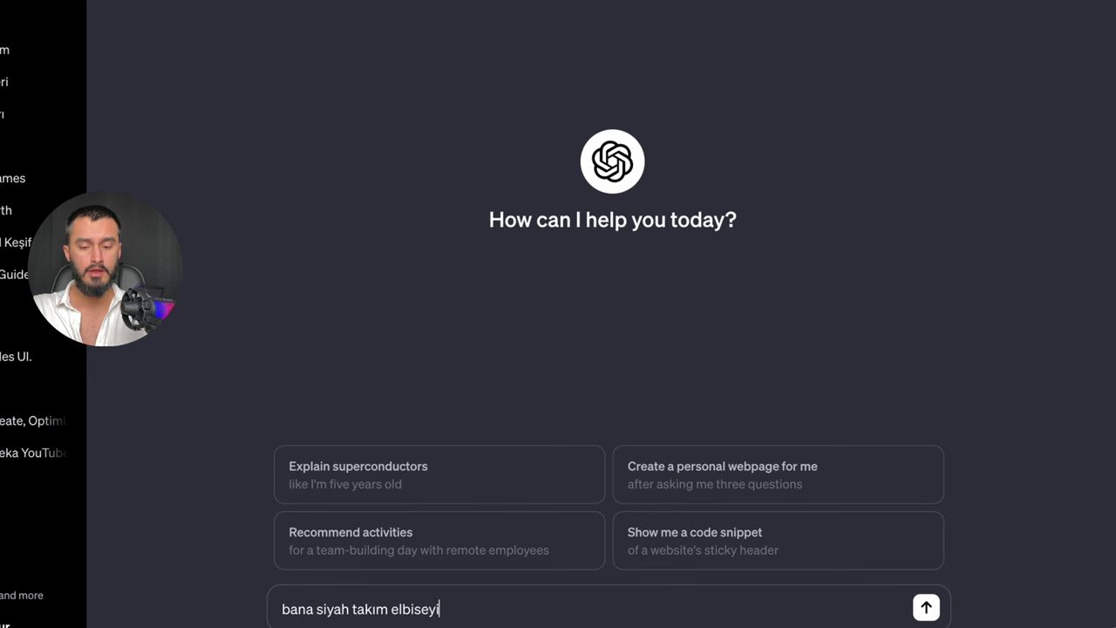
text( nerelerde giyebi)
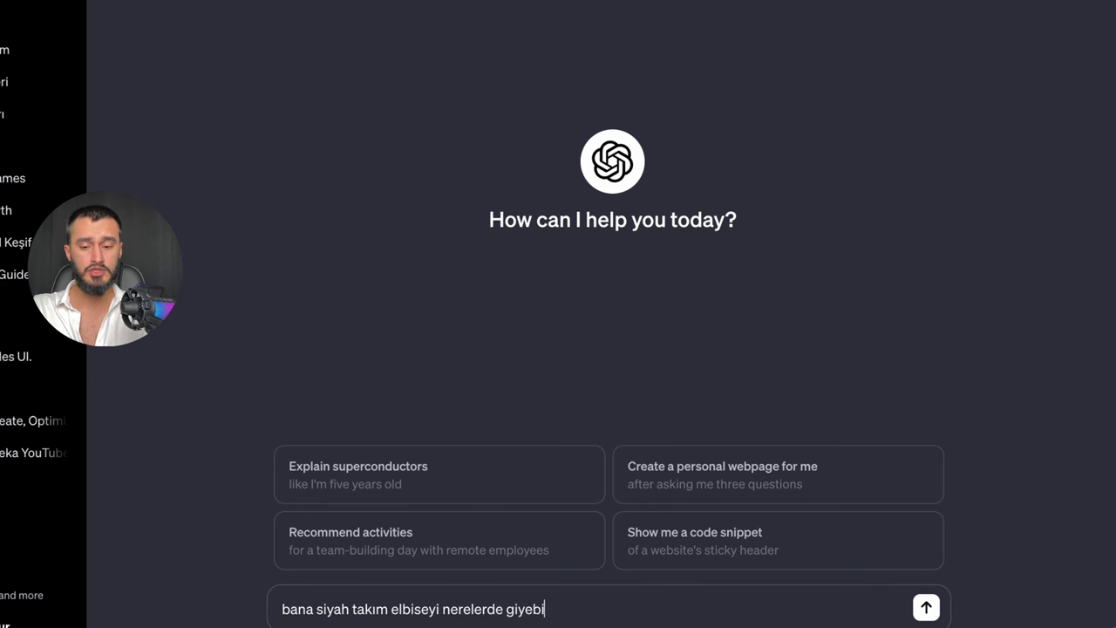
text(leceğimiz hakkında v)
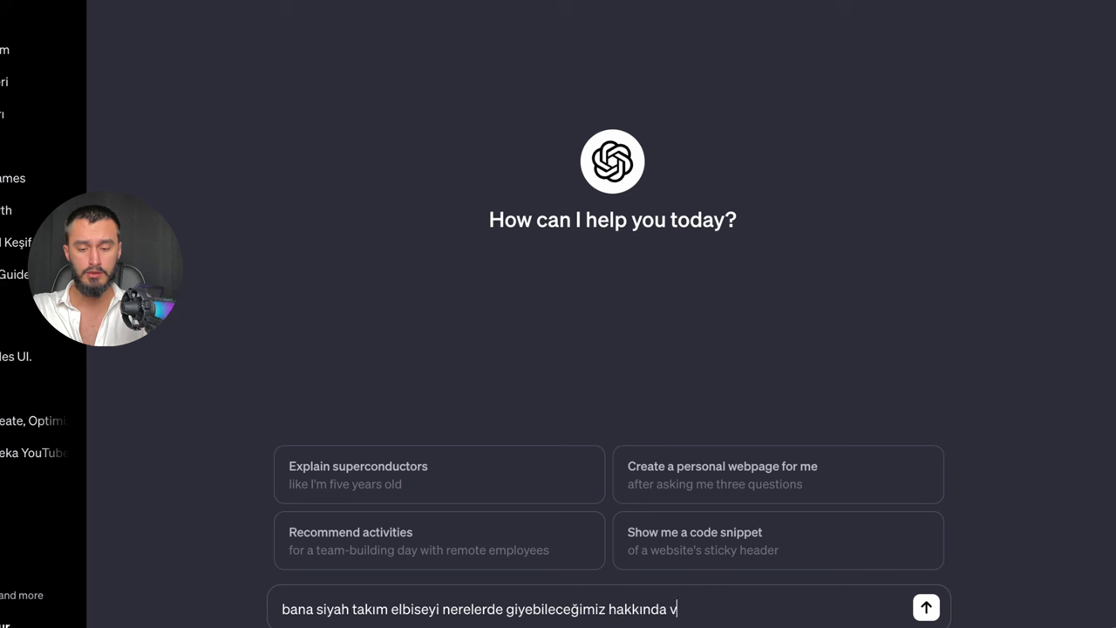
key(BackSpace)
text(bir youtube video)
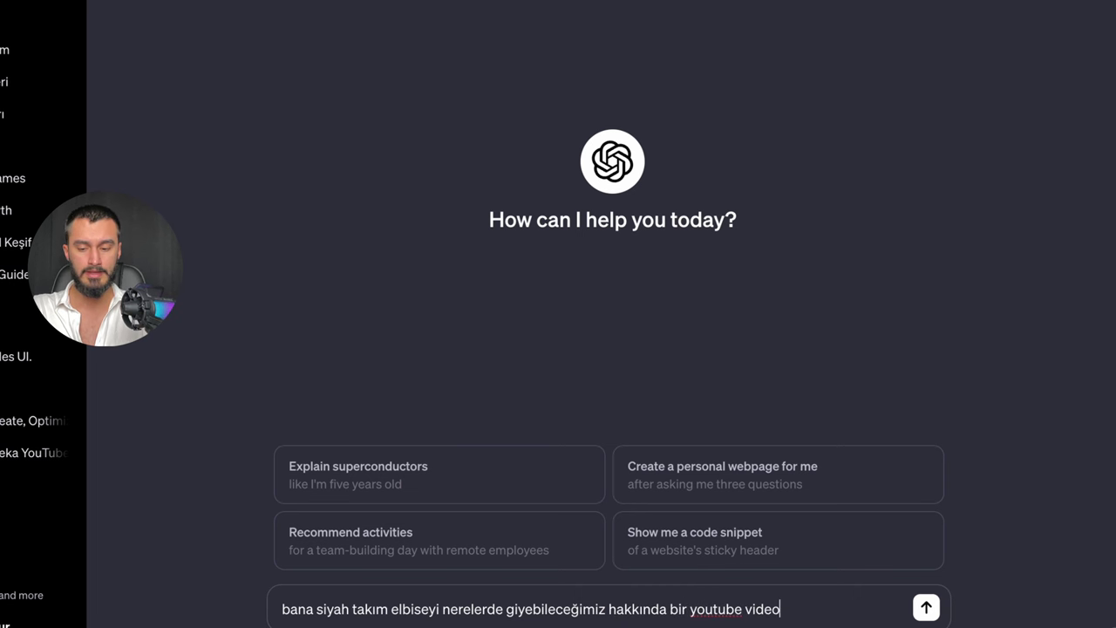
text( metni hazırlamanı istiyorum d)
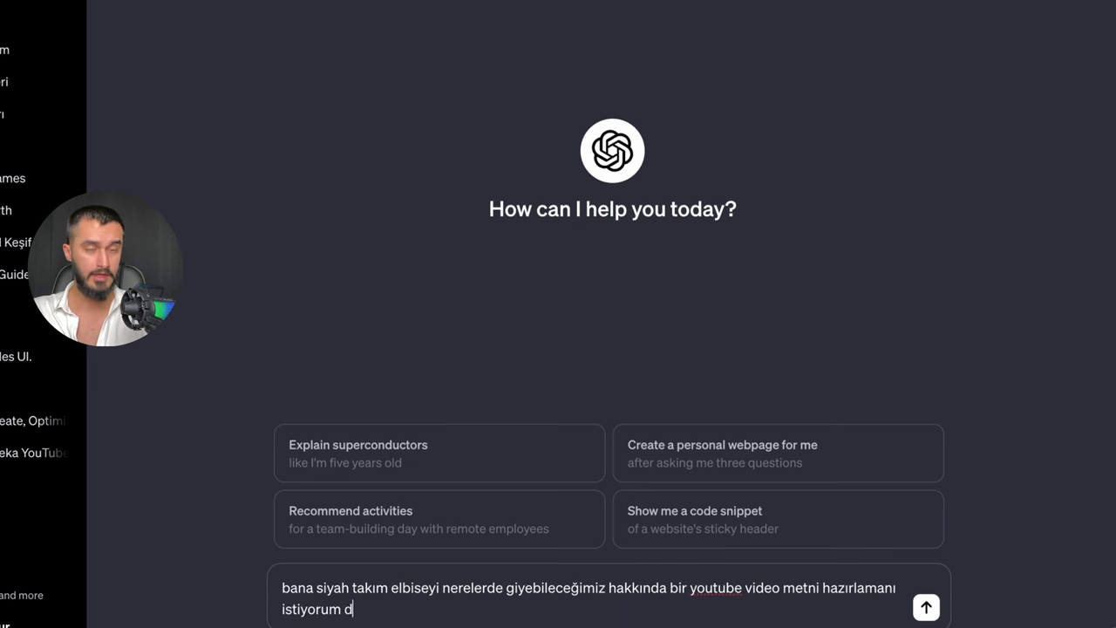
key(Return)
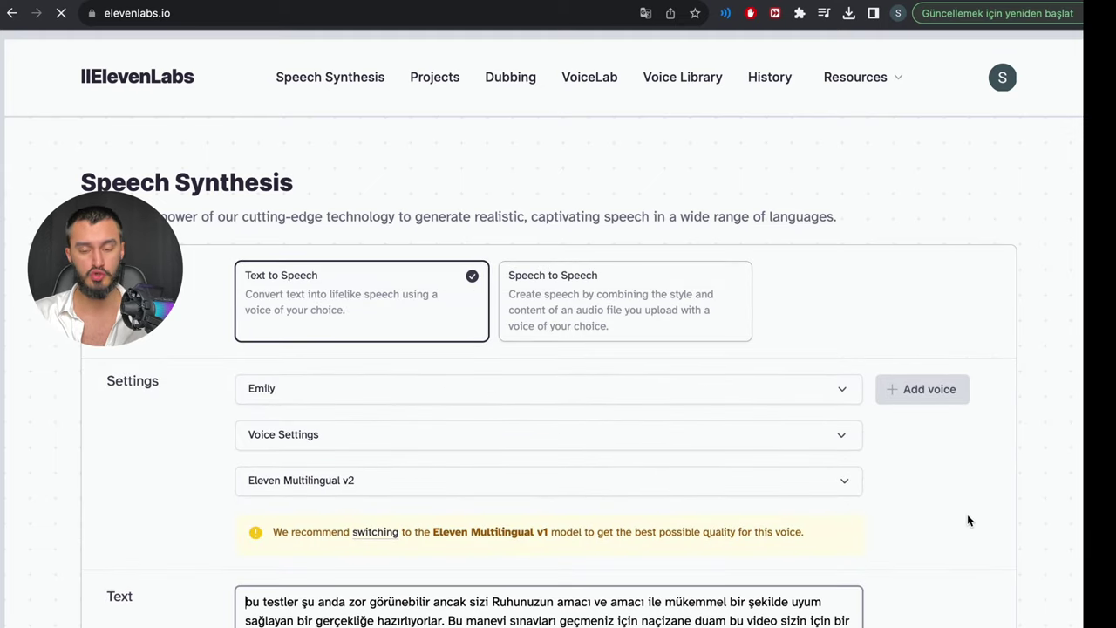
Return from ElevenLabs to CapCut and import the voice-over MP3 into the project media.
scroll(967, 514, down, 2)
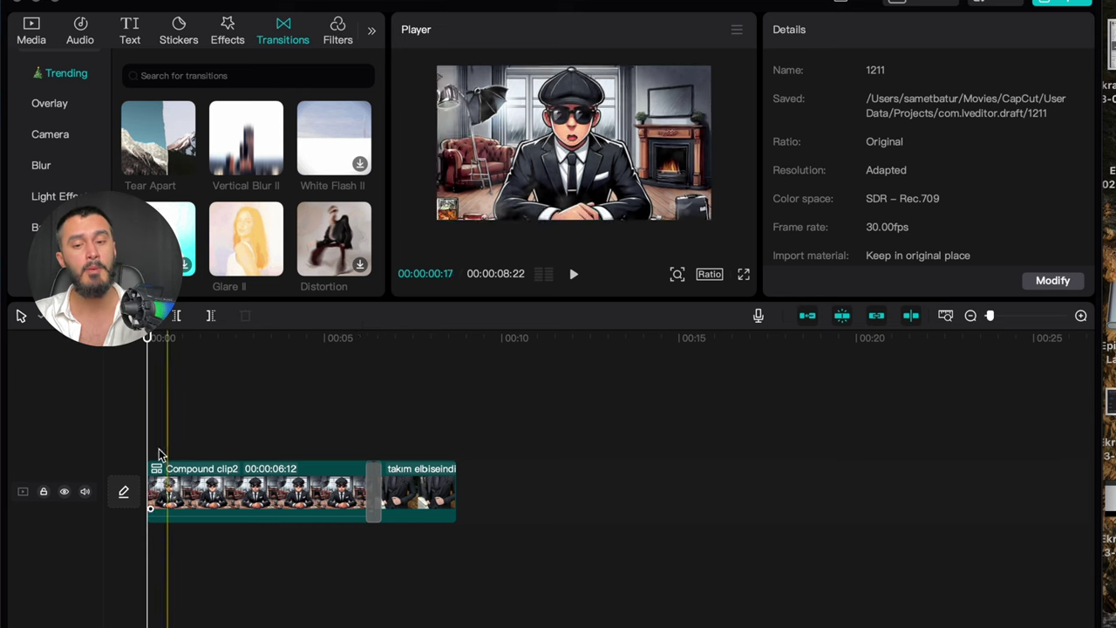
click(45, 31)
click(157, 72)
click(841, 485)
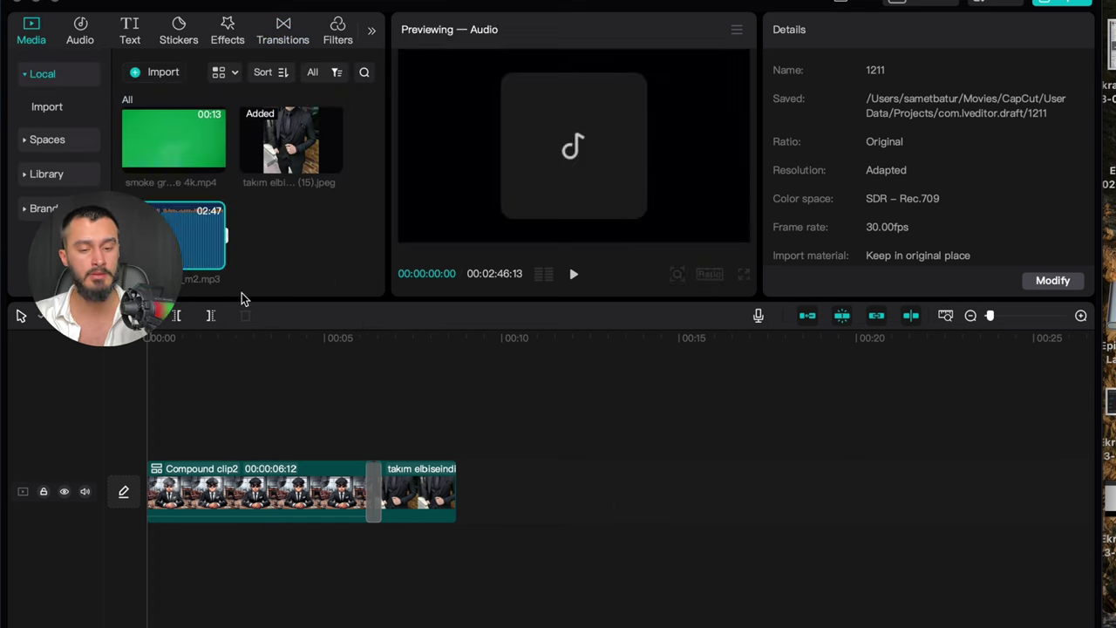
Place the ElevenLabs voice-over MP3 on an audio track below the video clips, starting at 00:00.
drag(205, 249, 149, 559)
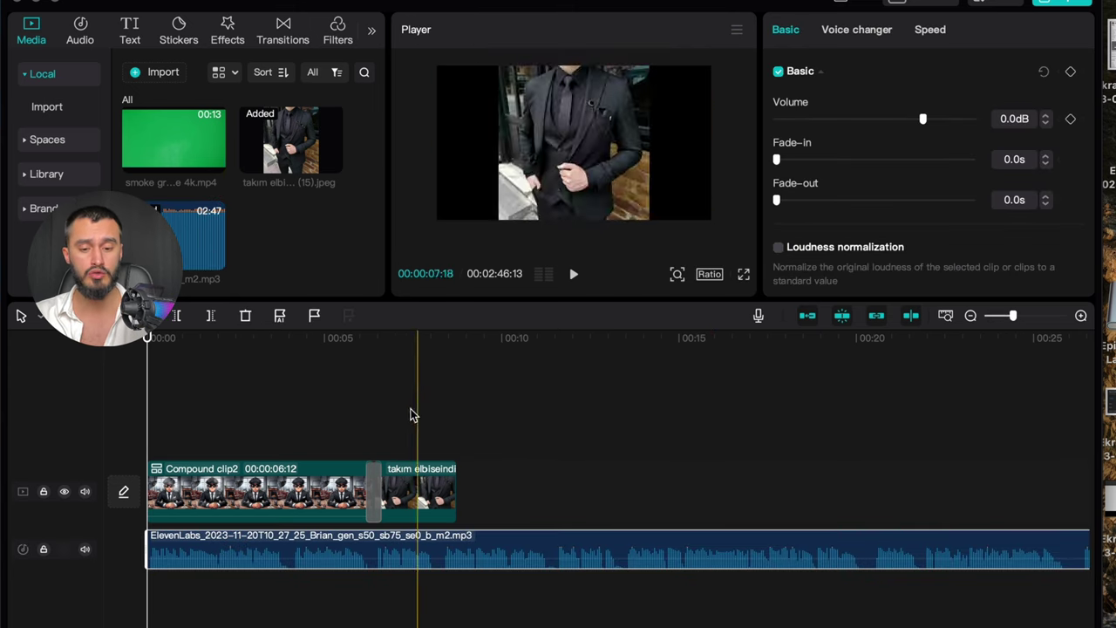
click(367, 420)
click(424, 578)
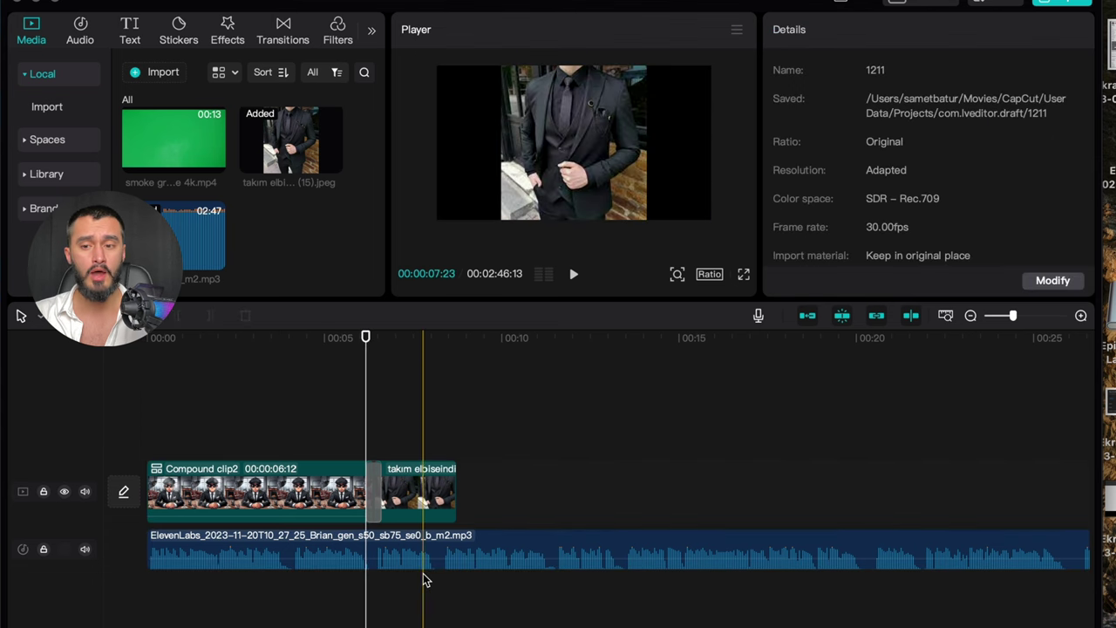
click(515, 551)
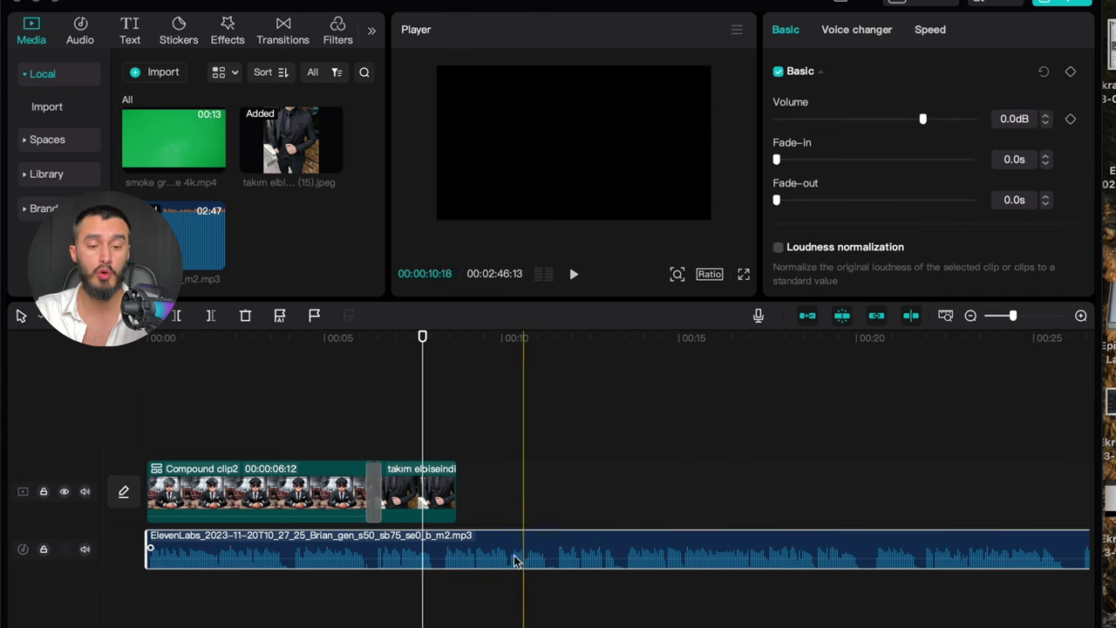
click(154, 425)
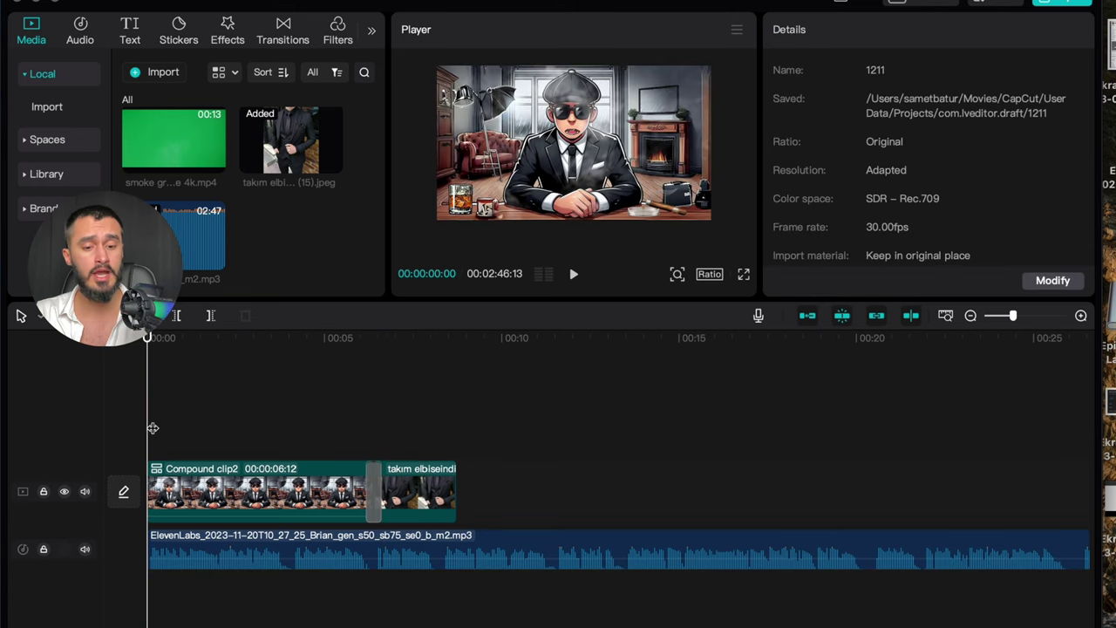
Apply the Trickster voice character to the voice-over clip and play the timeline from the start to hear it.
click(212, 550)
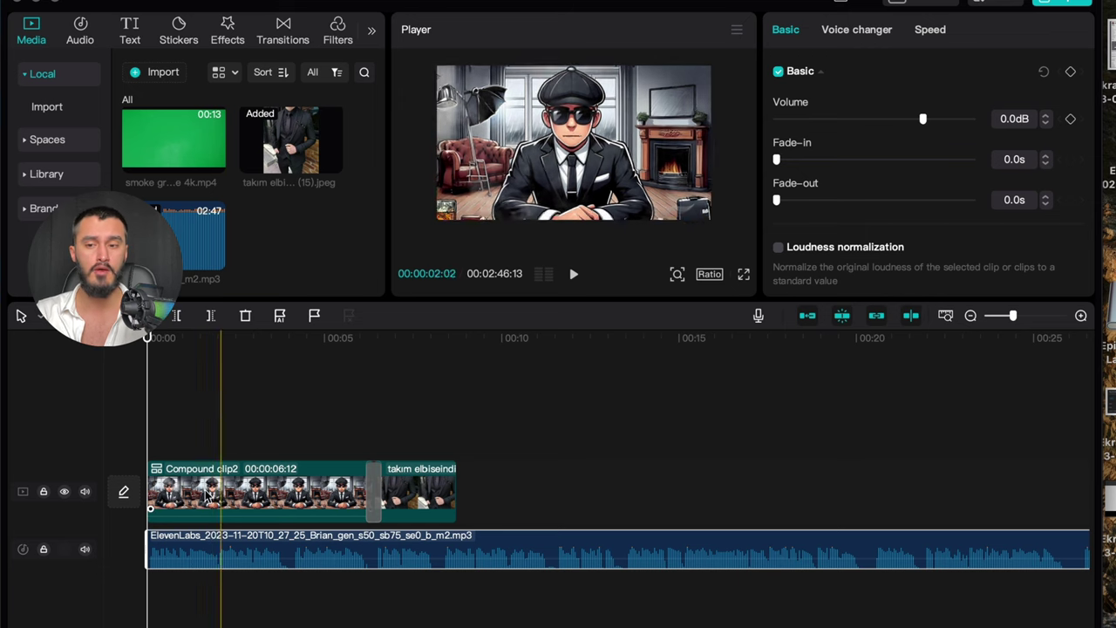
click(878, 32)
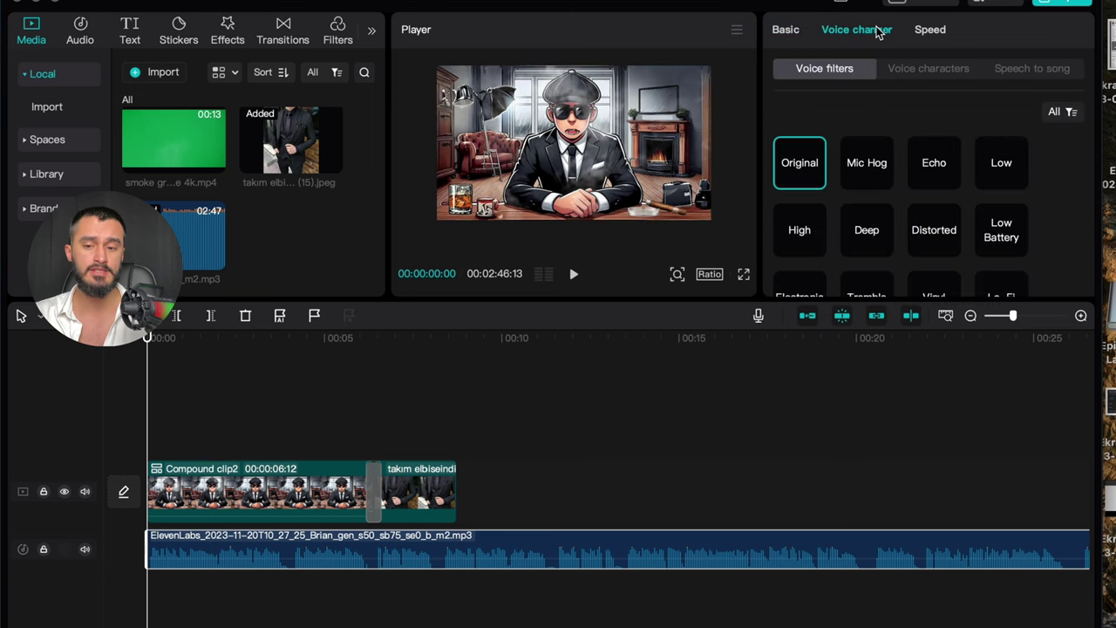
click(917, 73)
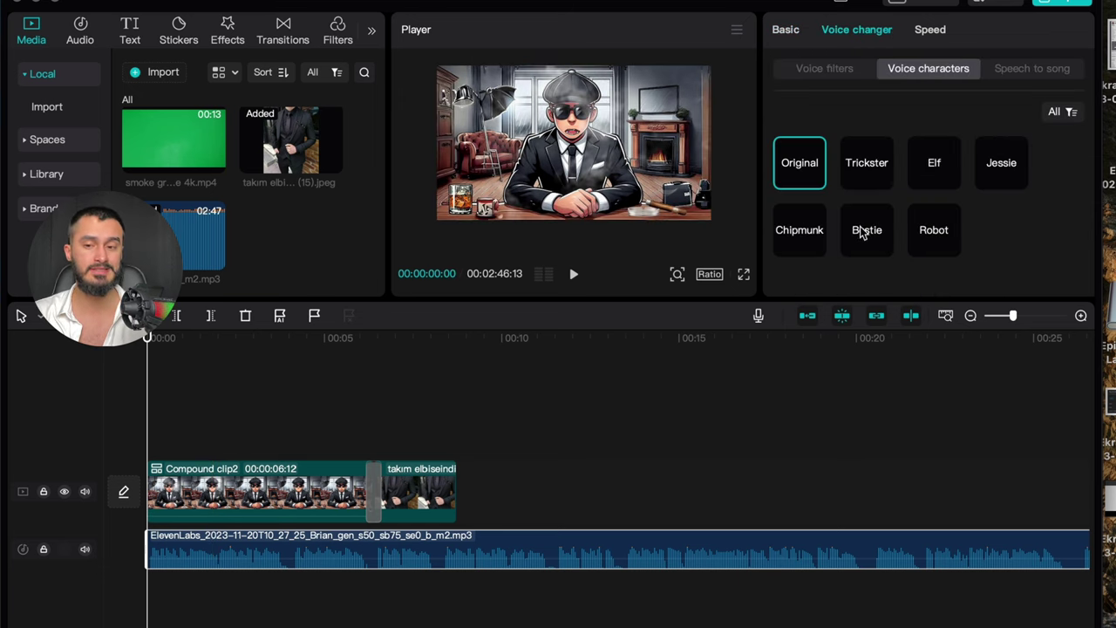
click(862, 171)
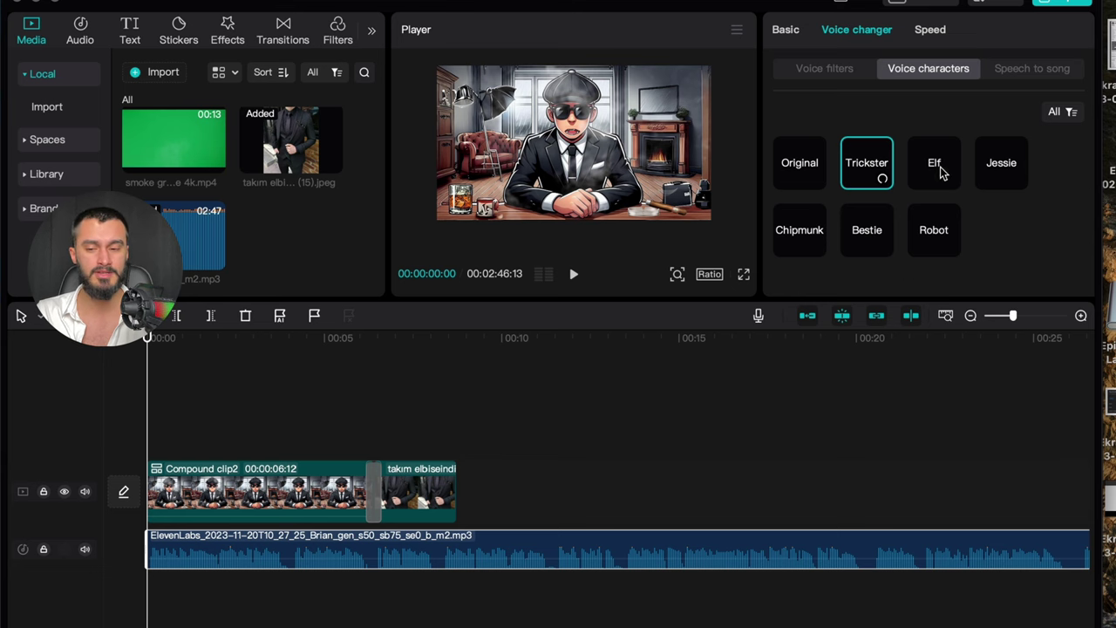
key(space)
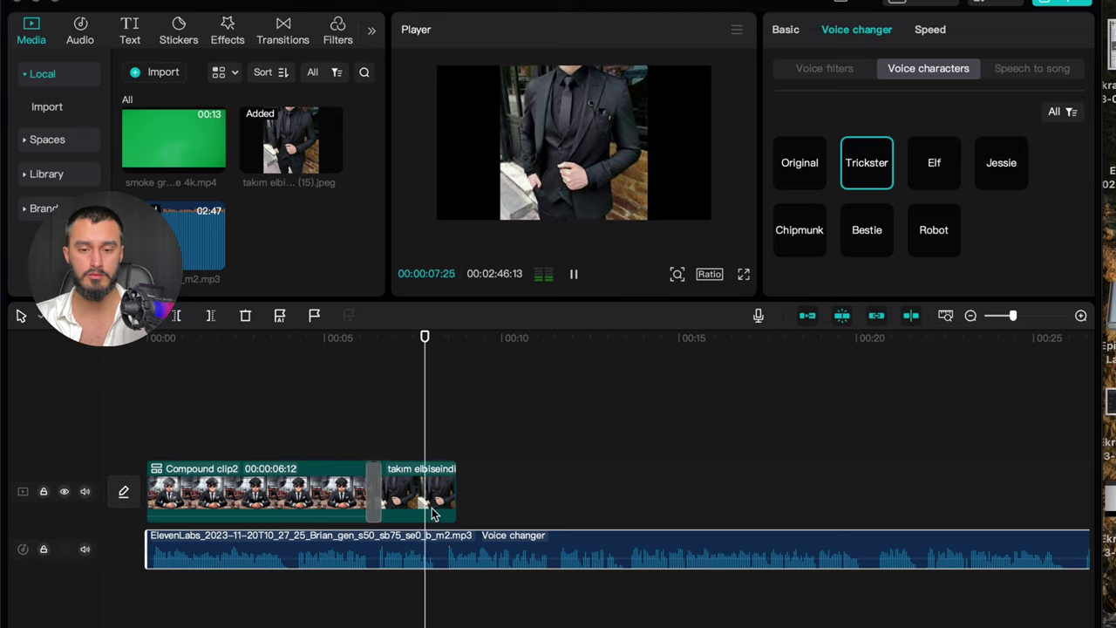
key(space)
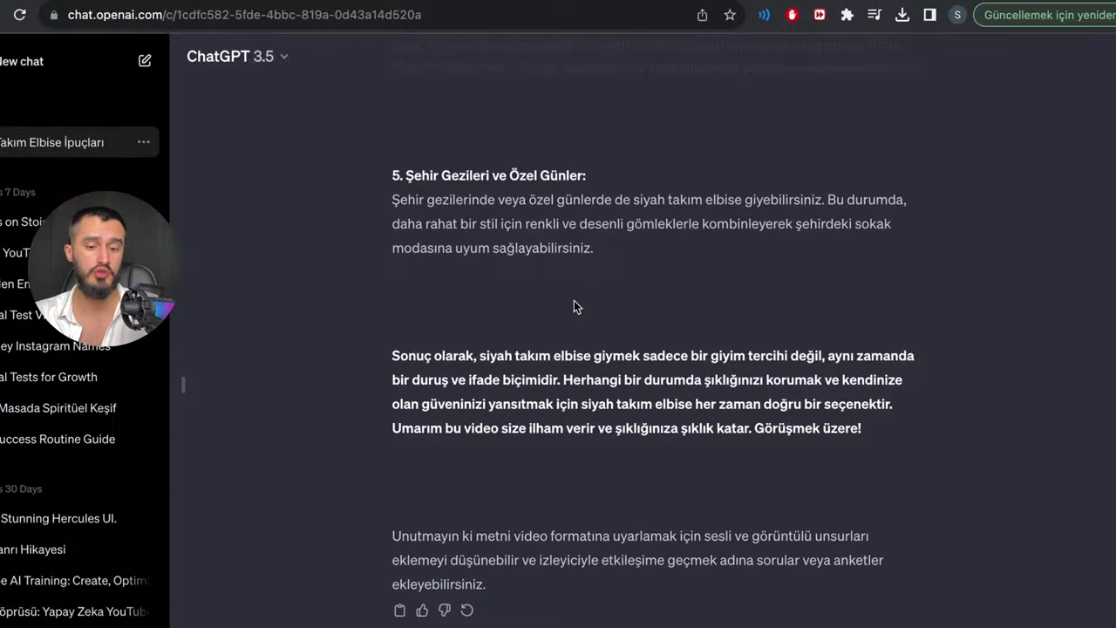
Switch to ChatGPT and review the black-suit video script, from its title and introduction through the numbered sections.
scroll(573, 300, up, 10)
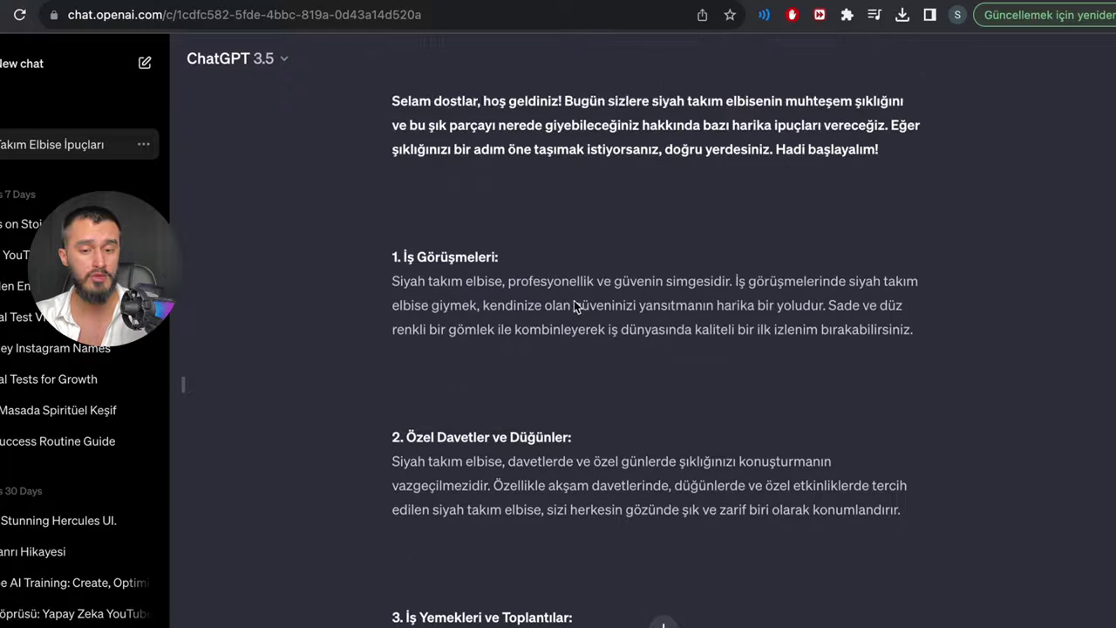
scroll(574, 305, up, 4)
scroll(573, 305, down, 2)
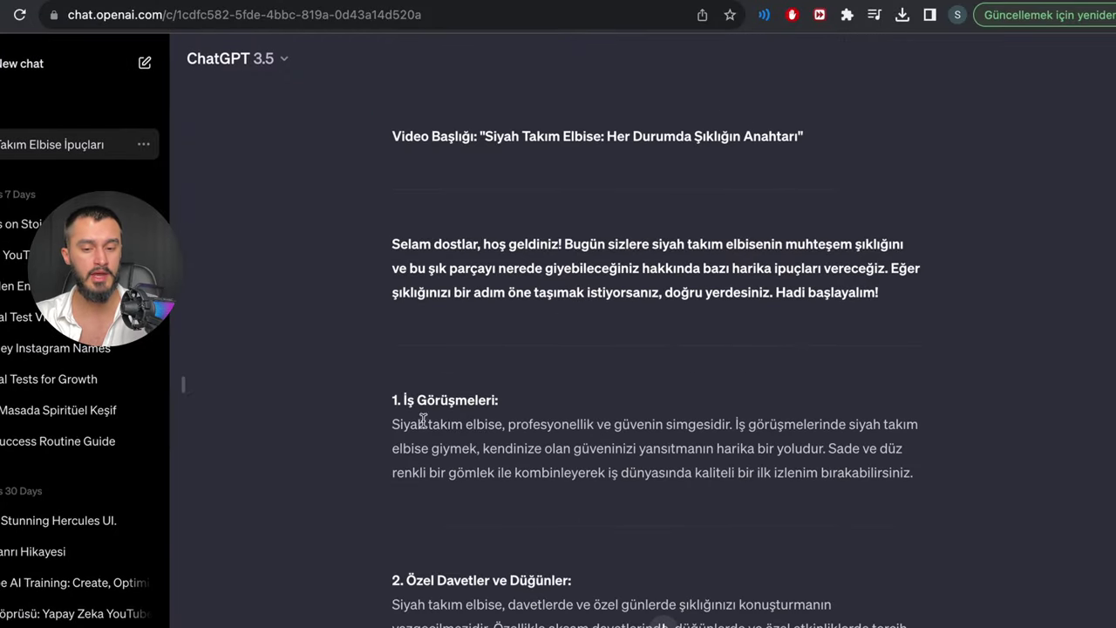
scroll(432, 436, down, 4)
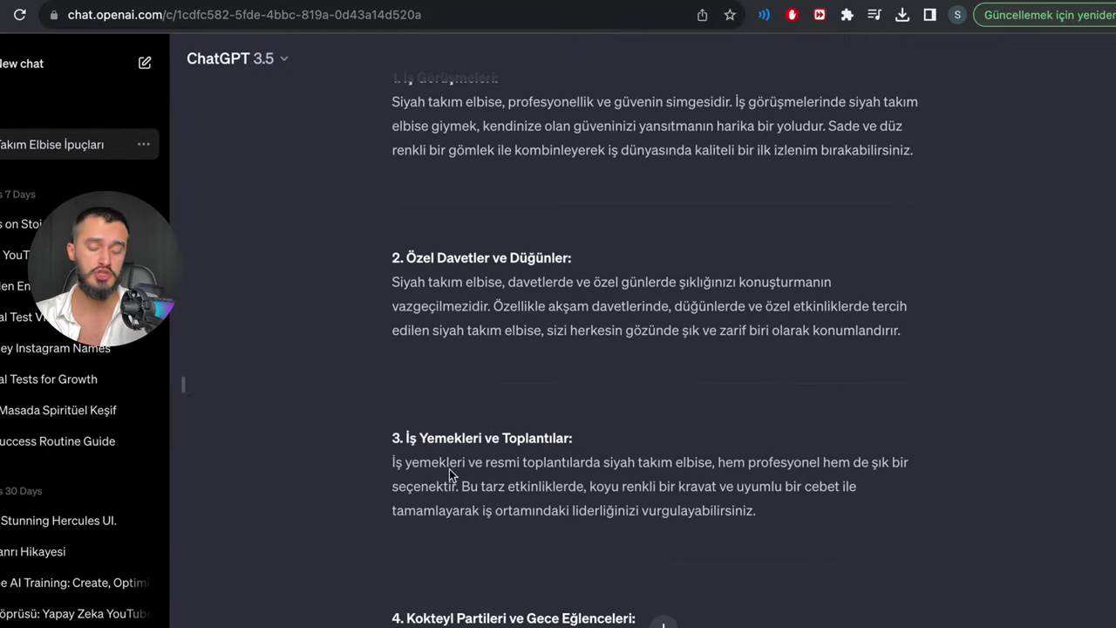
scroll(565, 451, up, 4)
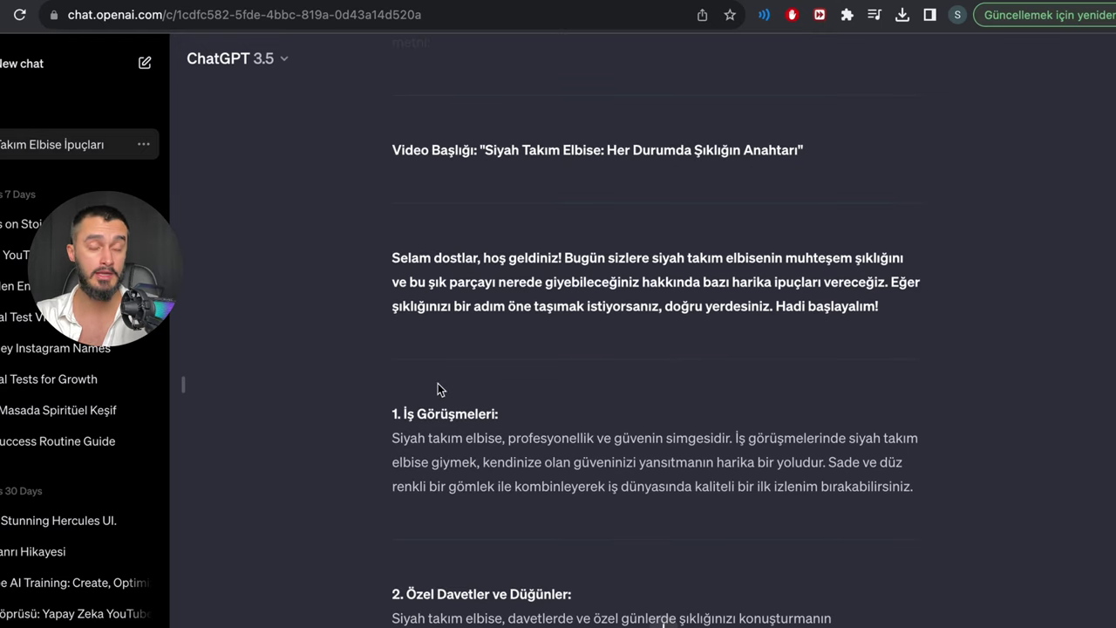
scroll(532, 435, down, 1)
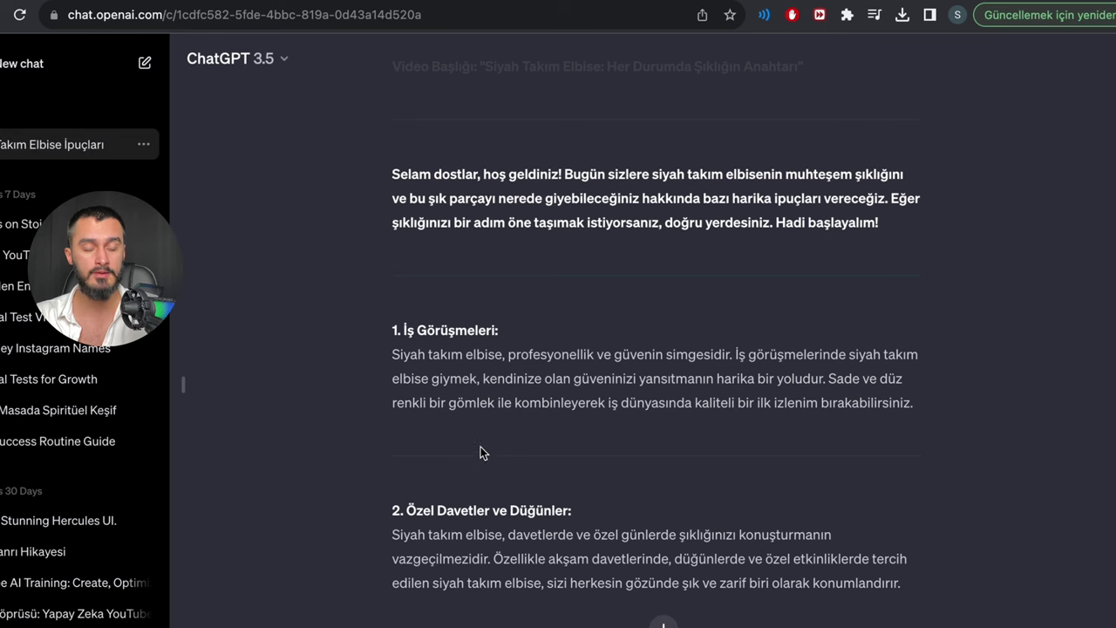
scroll(476, 441, down, 1)
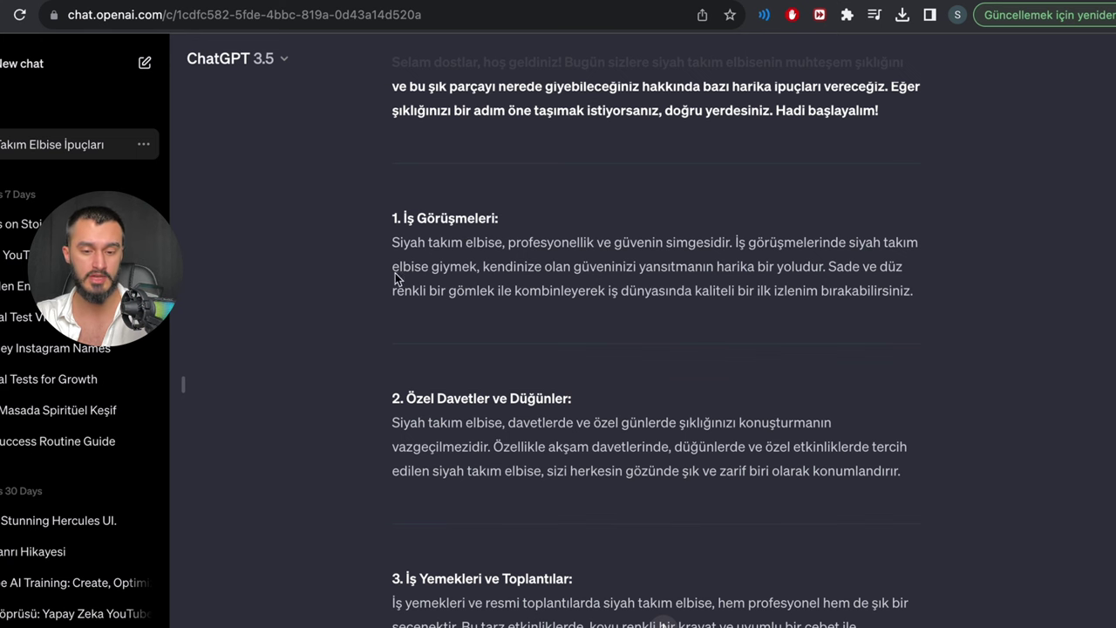
scroll(395, 275, down, 2)
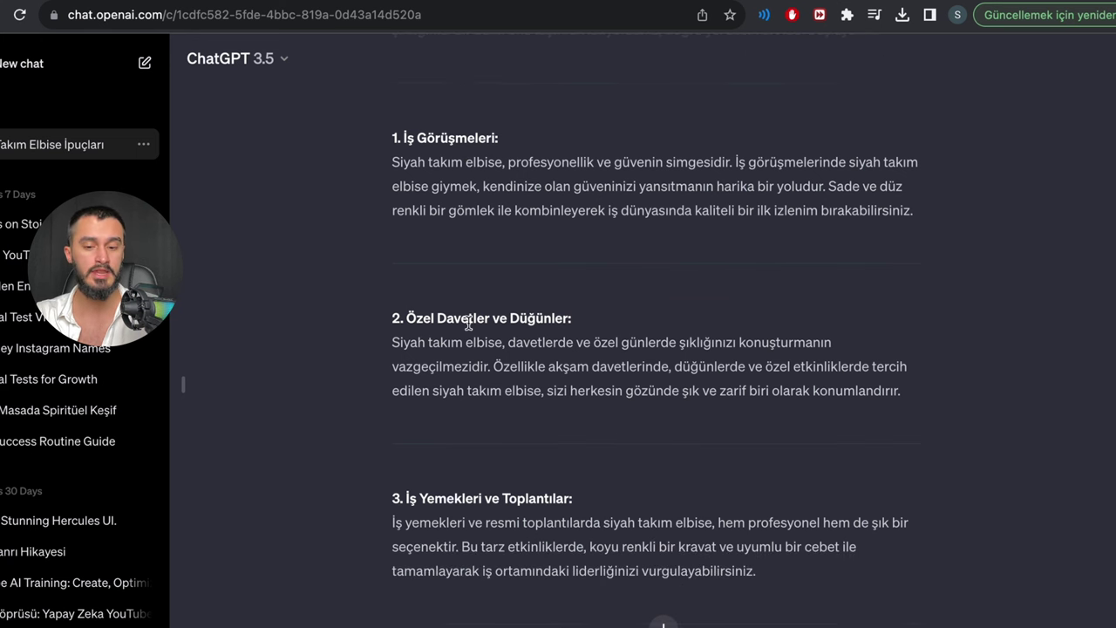
scroll(413, 419, down, 1)
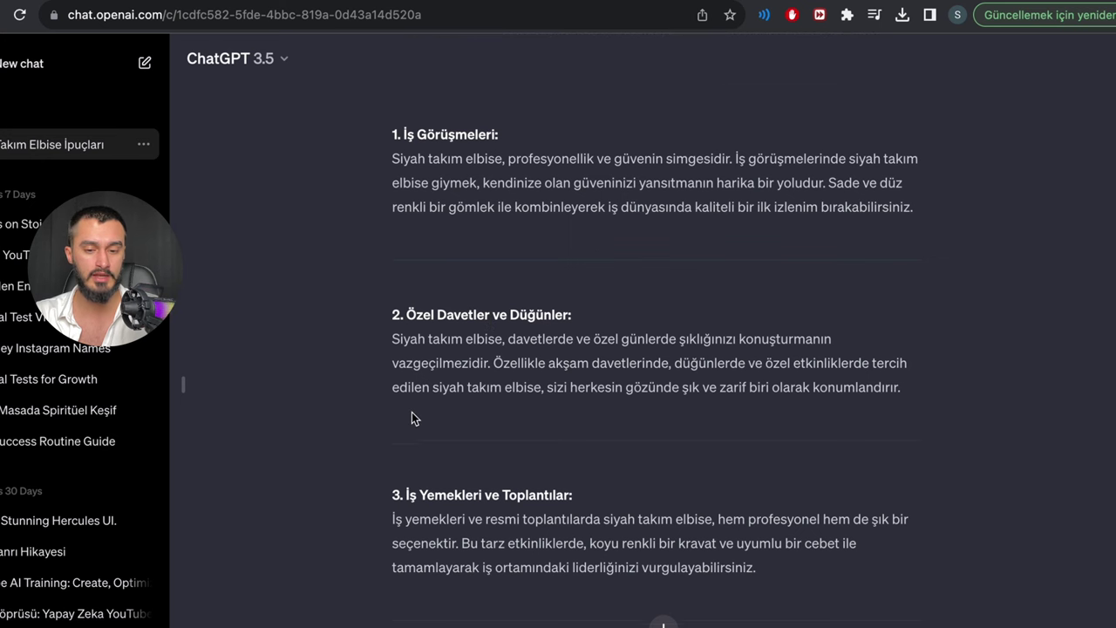
scroll(413, 419, down, 4)
scroll(535, 389, up, 3)
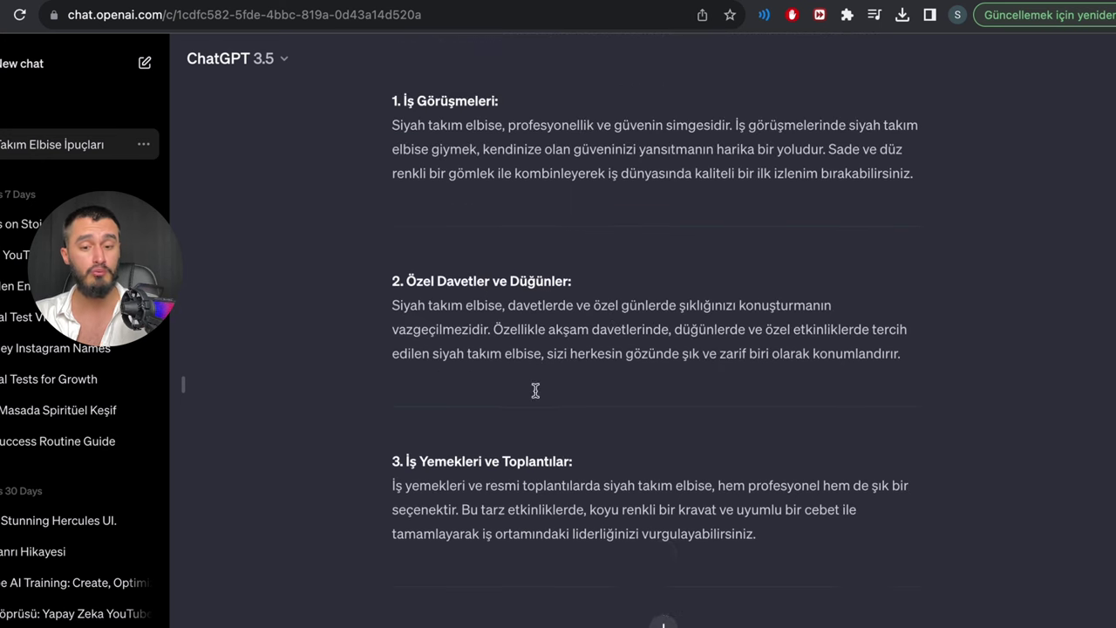
scroll(536, 389, up, 5)
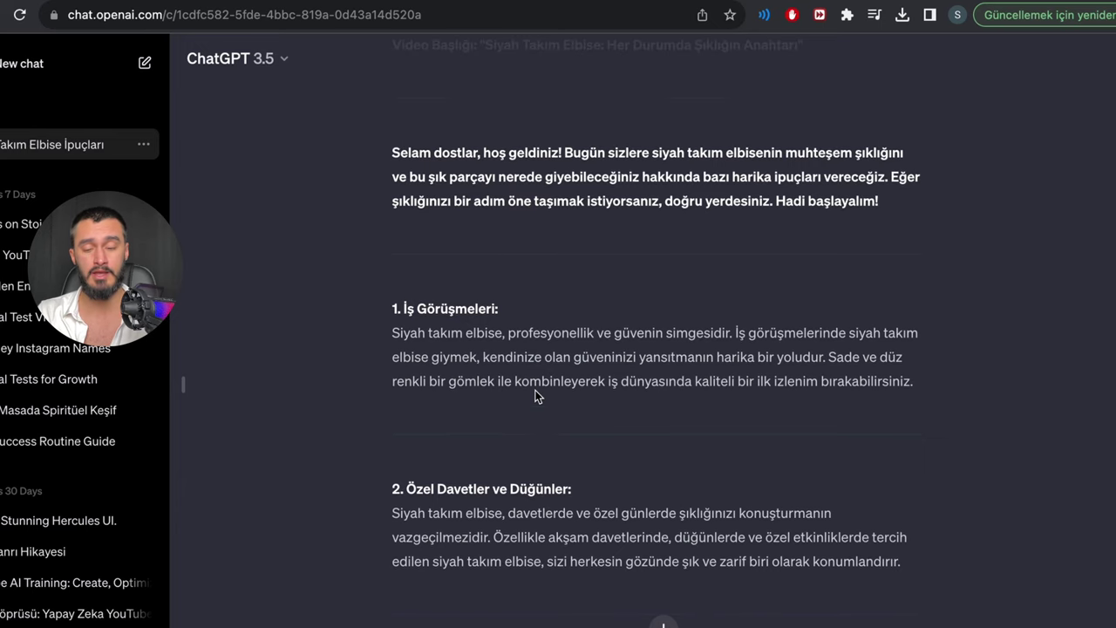
scroll(535, 395, up, 3)
scroll(538, 396, up, 1)
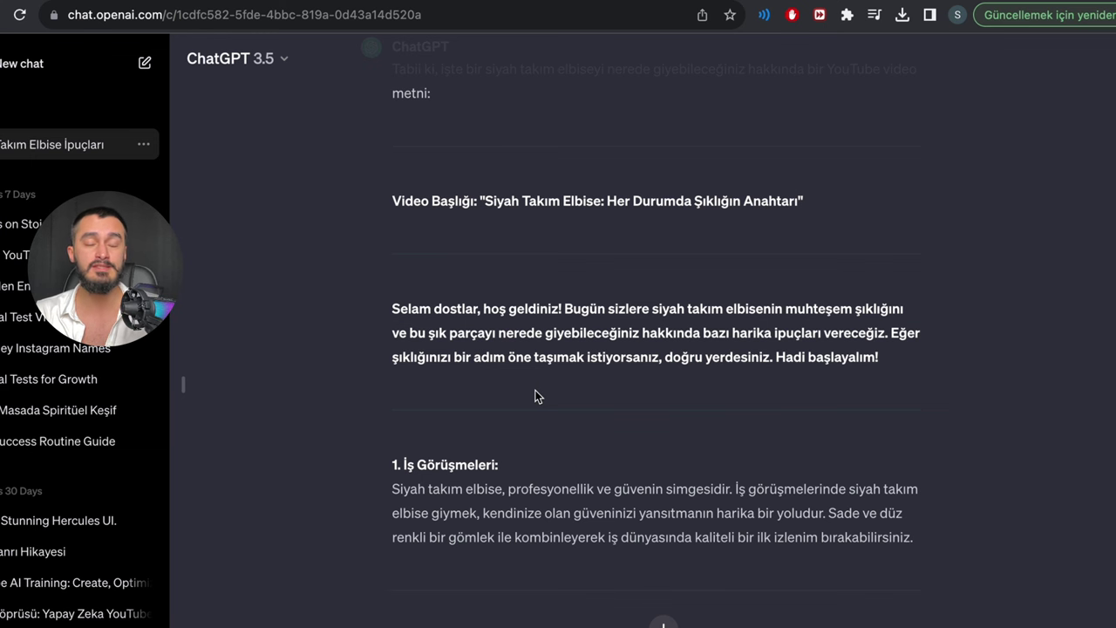
scroll(538, 396, up, 1)
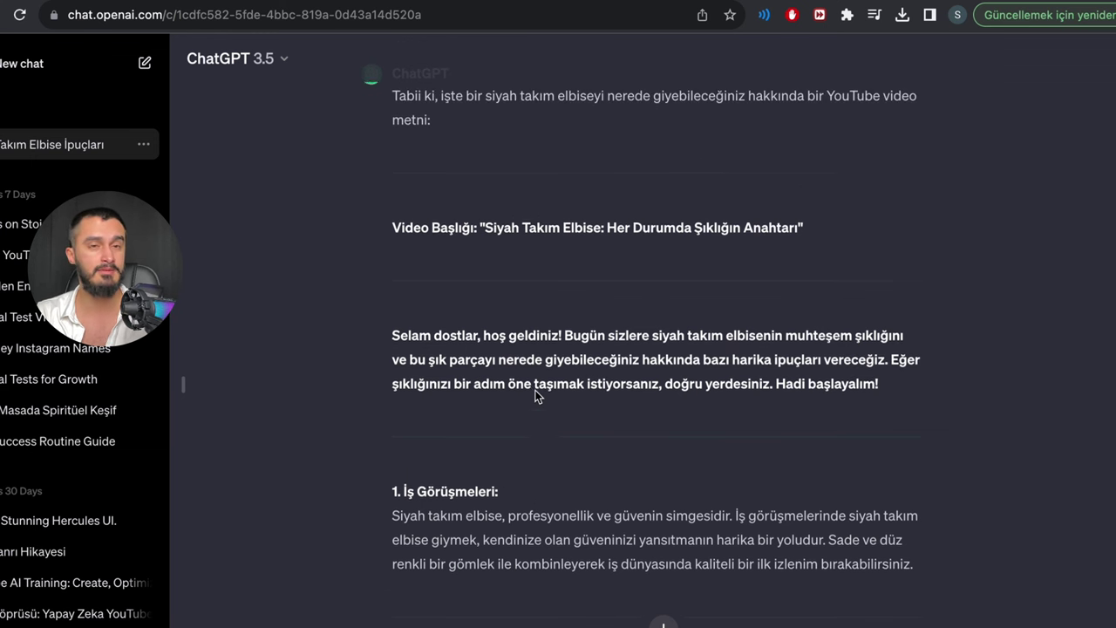